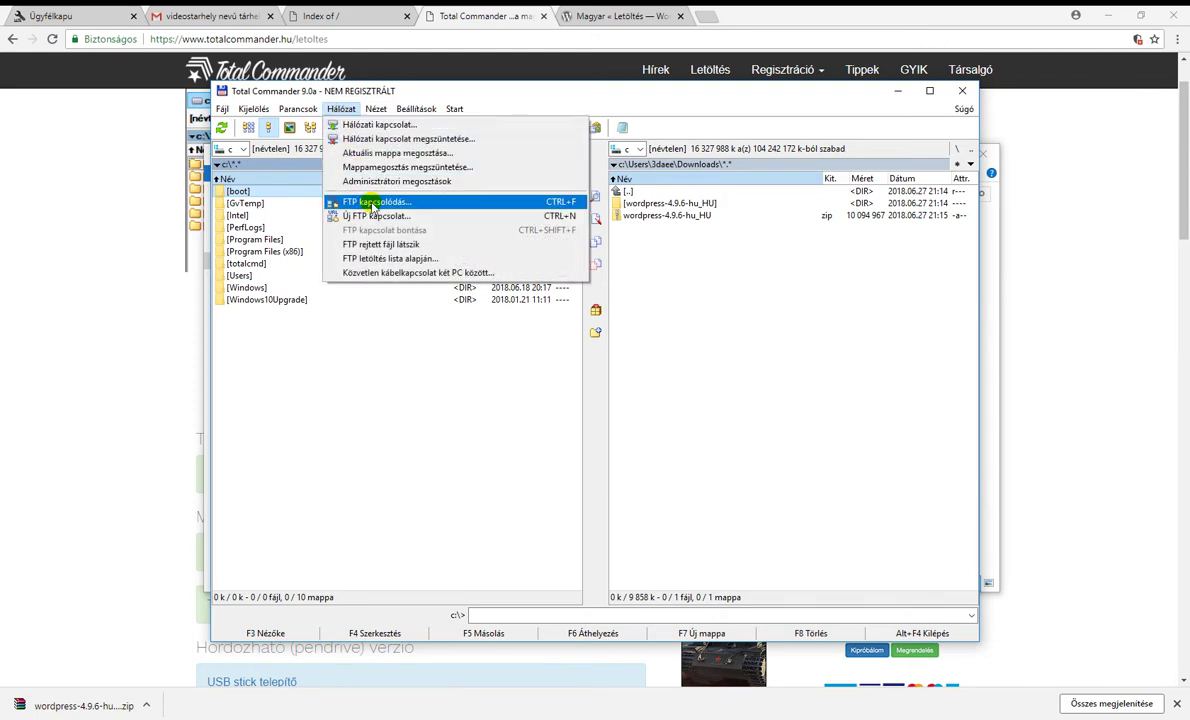
Begin a new Total Commander FTP connection named web-server and bring up the activation email
click(372, 204)
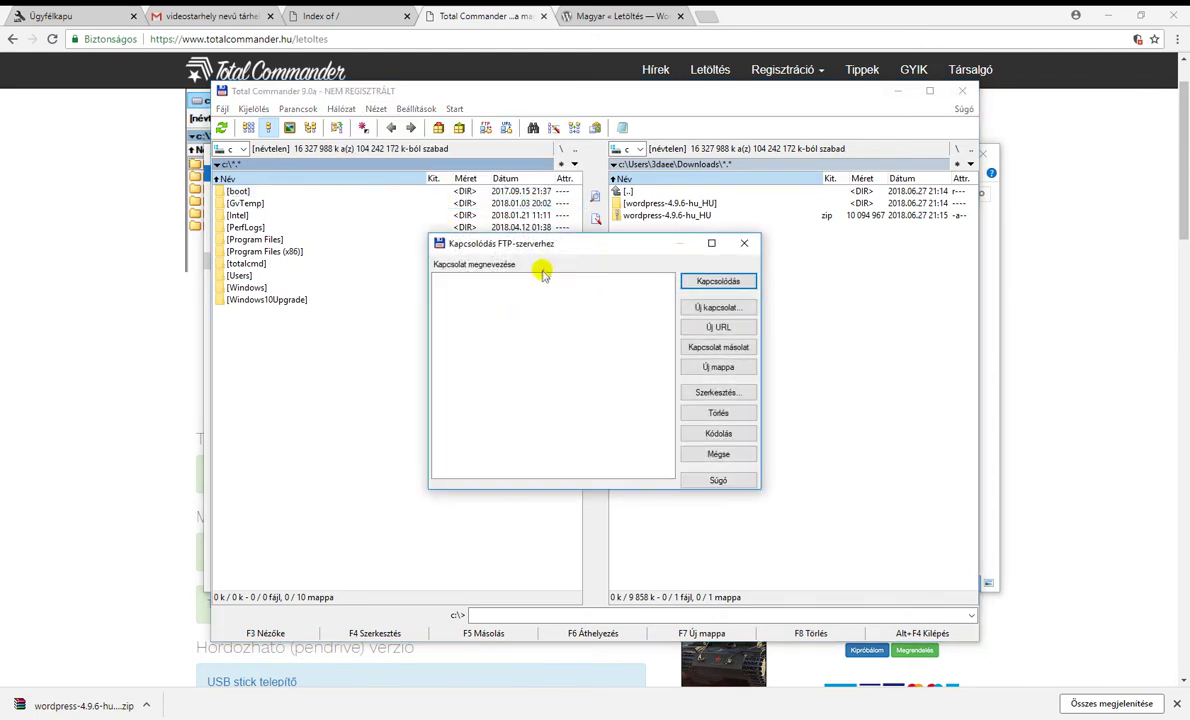
click(716, 310)
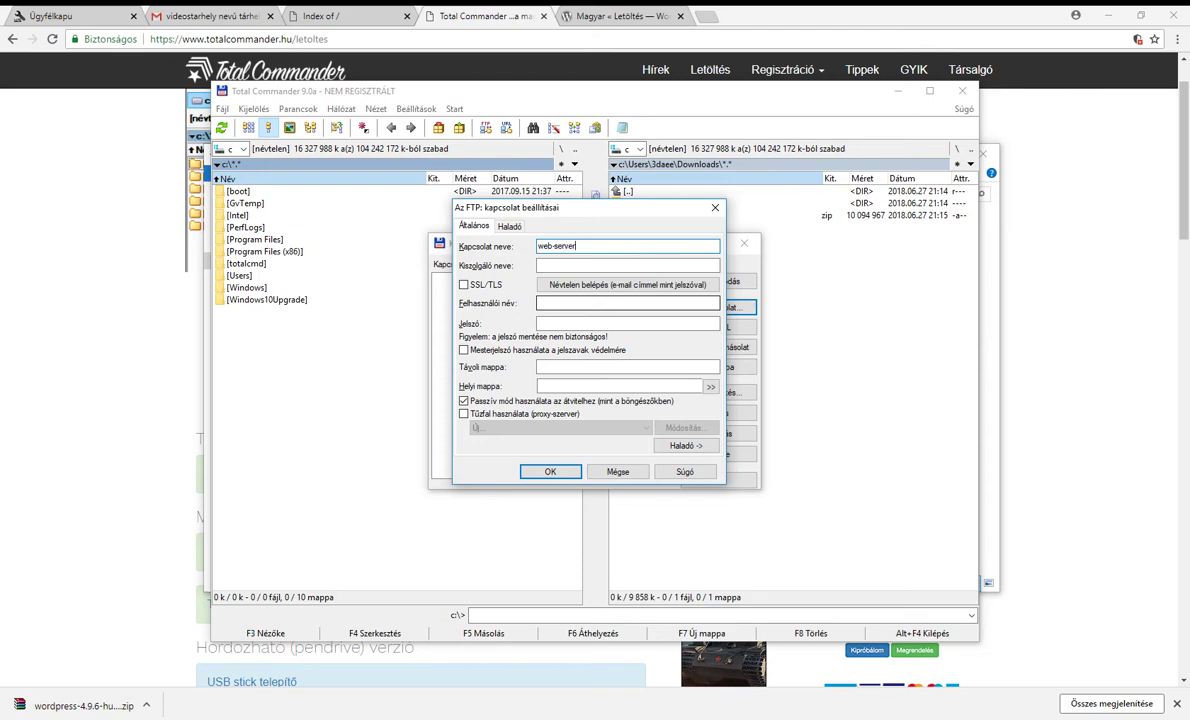
click(546, 266)
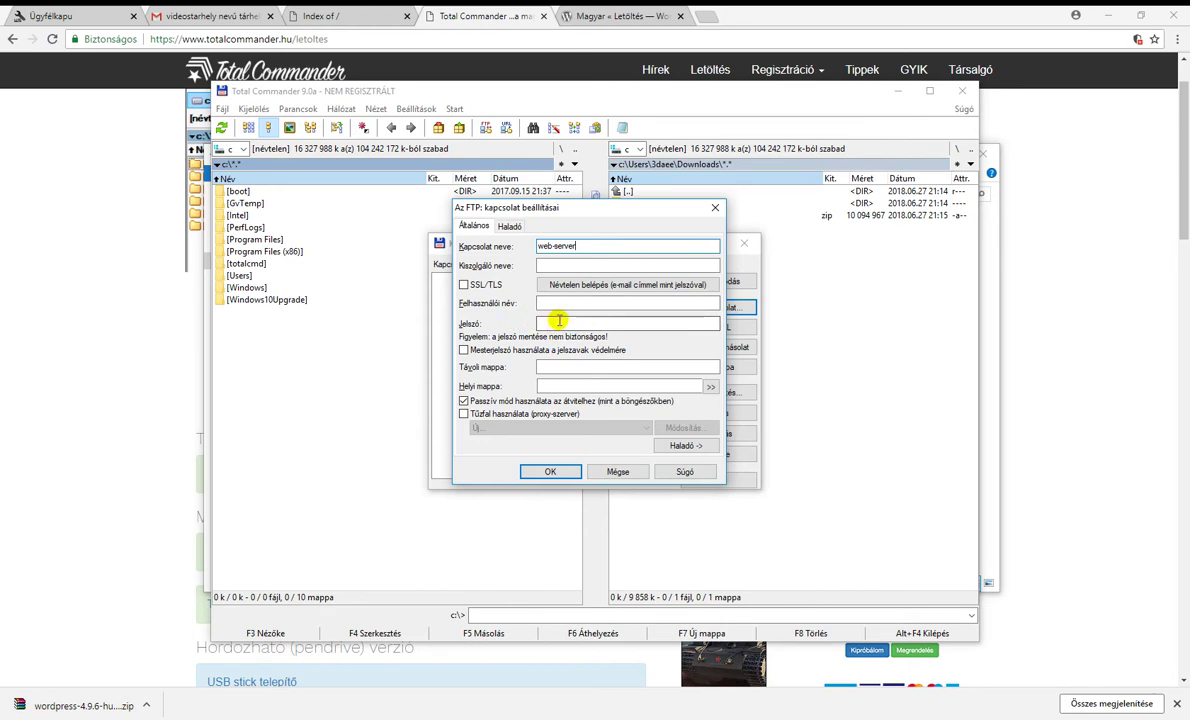
click(200, 12)
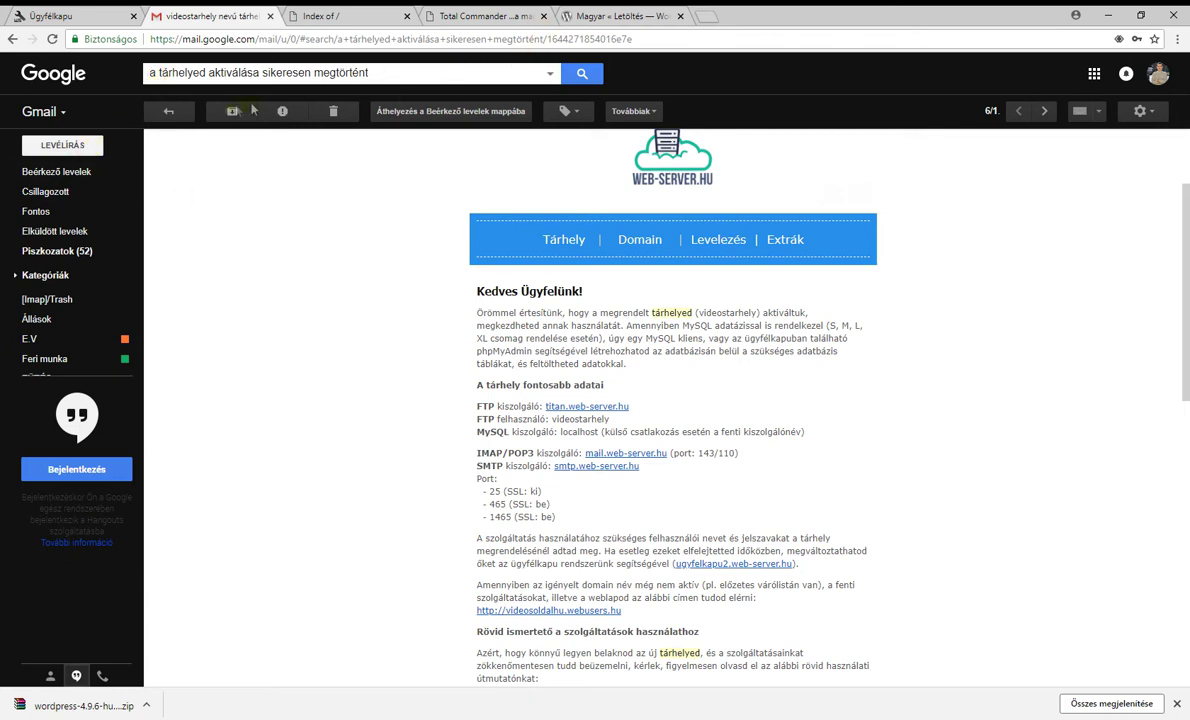
Search Gmail for the videostarhely activation email and select the FTP server address titan.web-server.hu
click(173, 75)
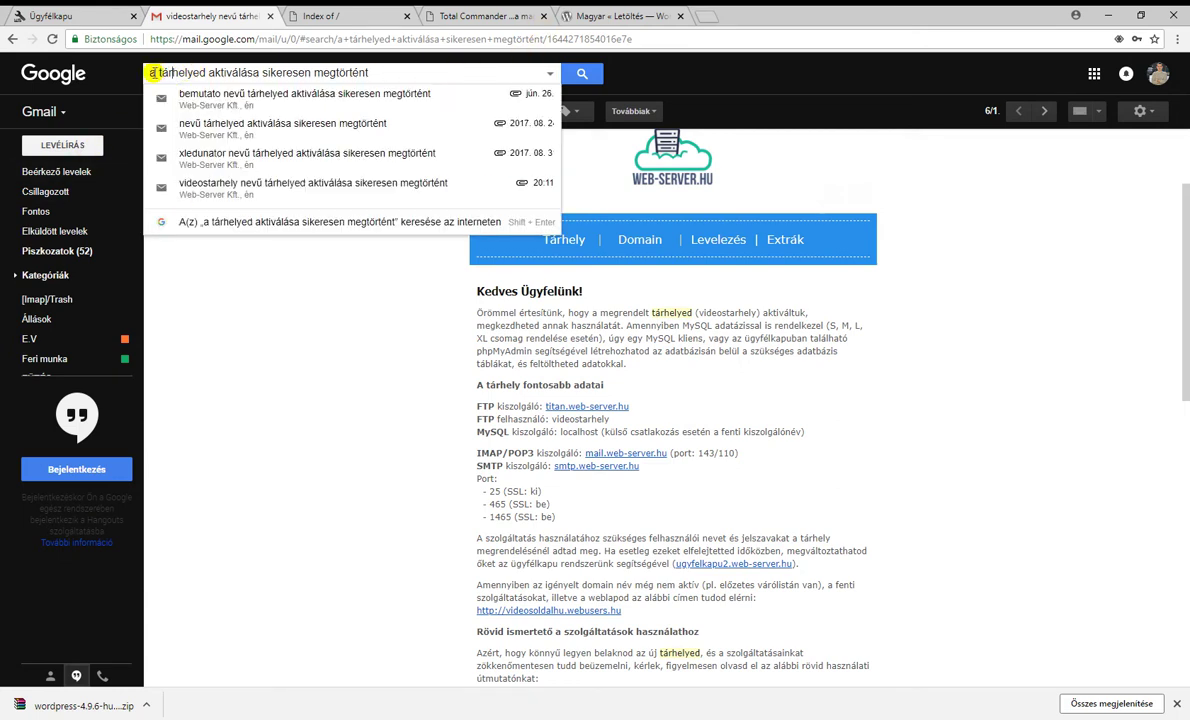
drag(151, 72, 387, 70)
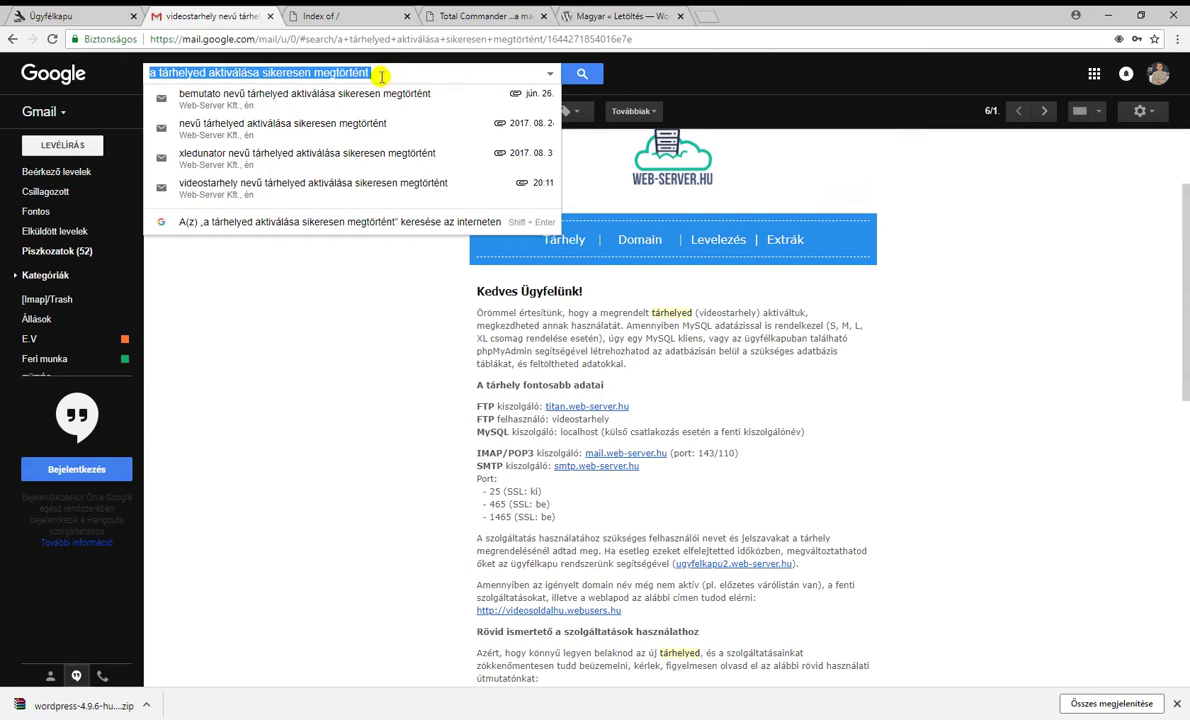
click(170, 111)
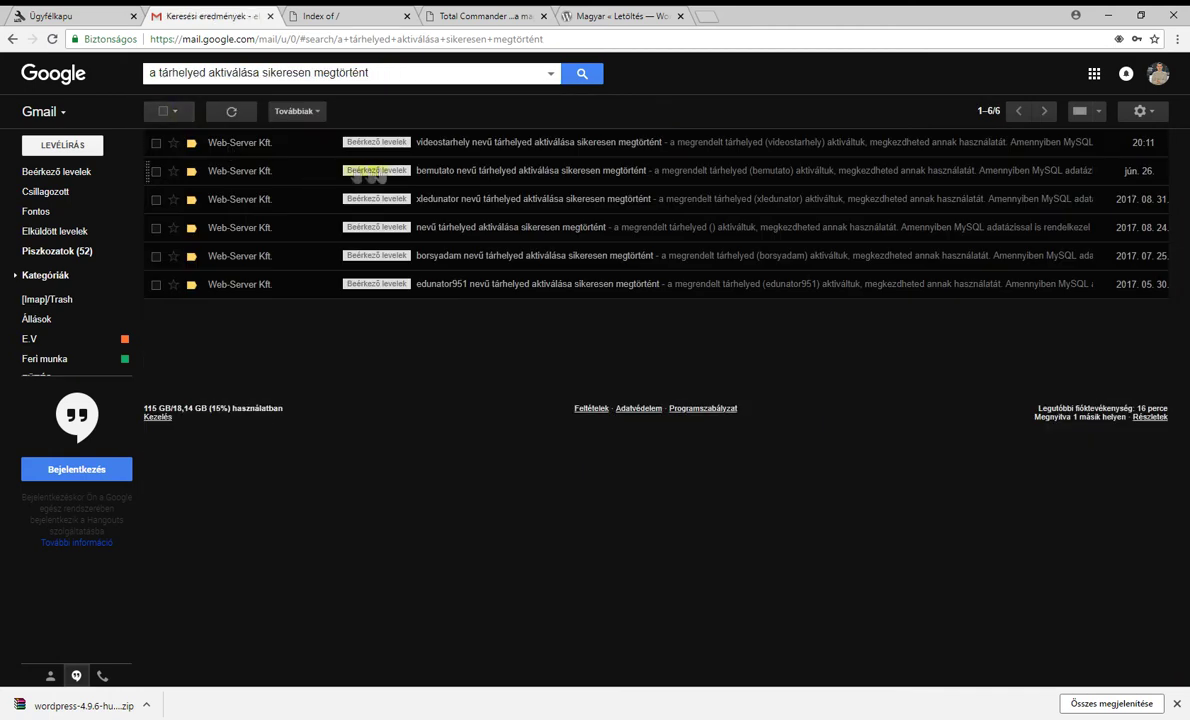
click(552, 148)
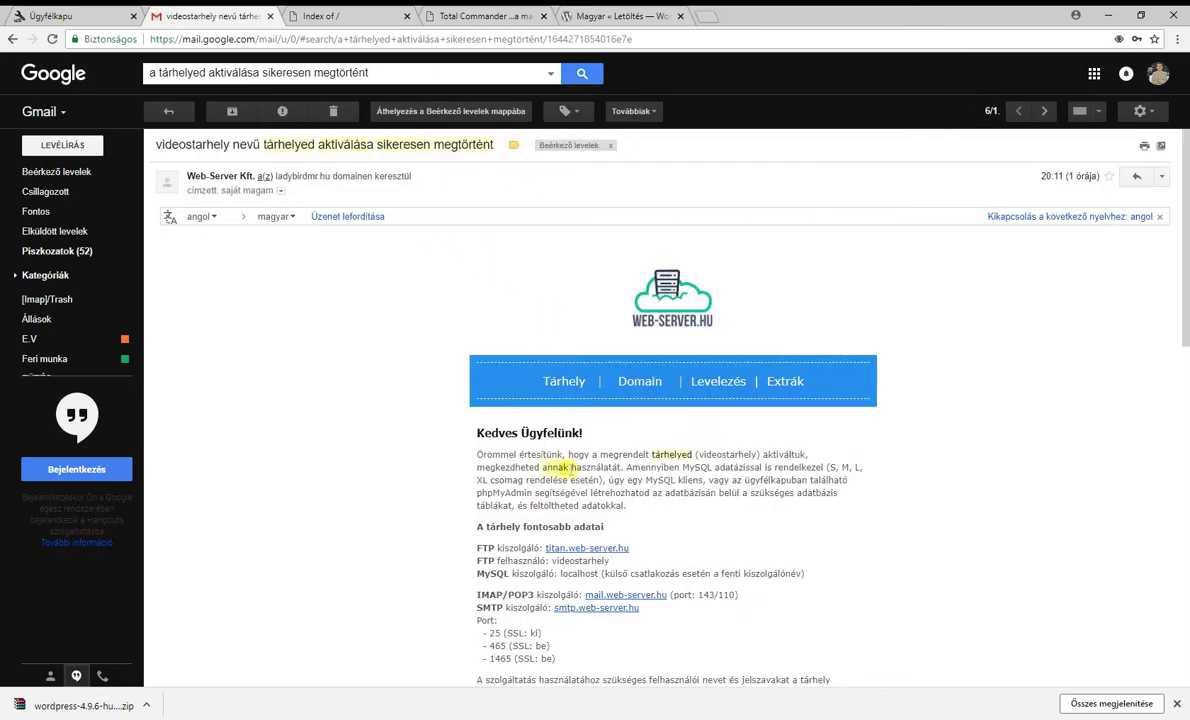
scroll(525, 470, down, 3)
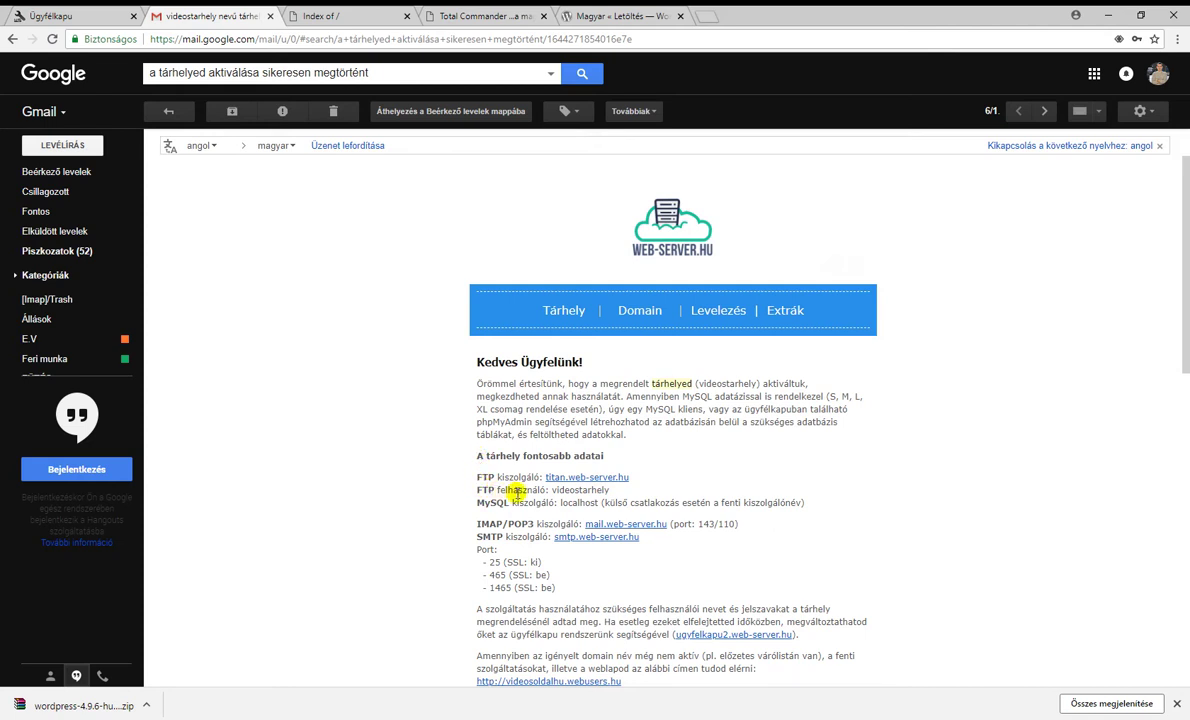
drag(634, 478, 548, 477)
key(ctrl+c)
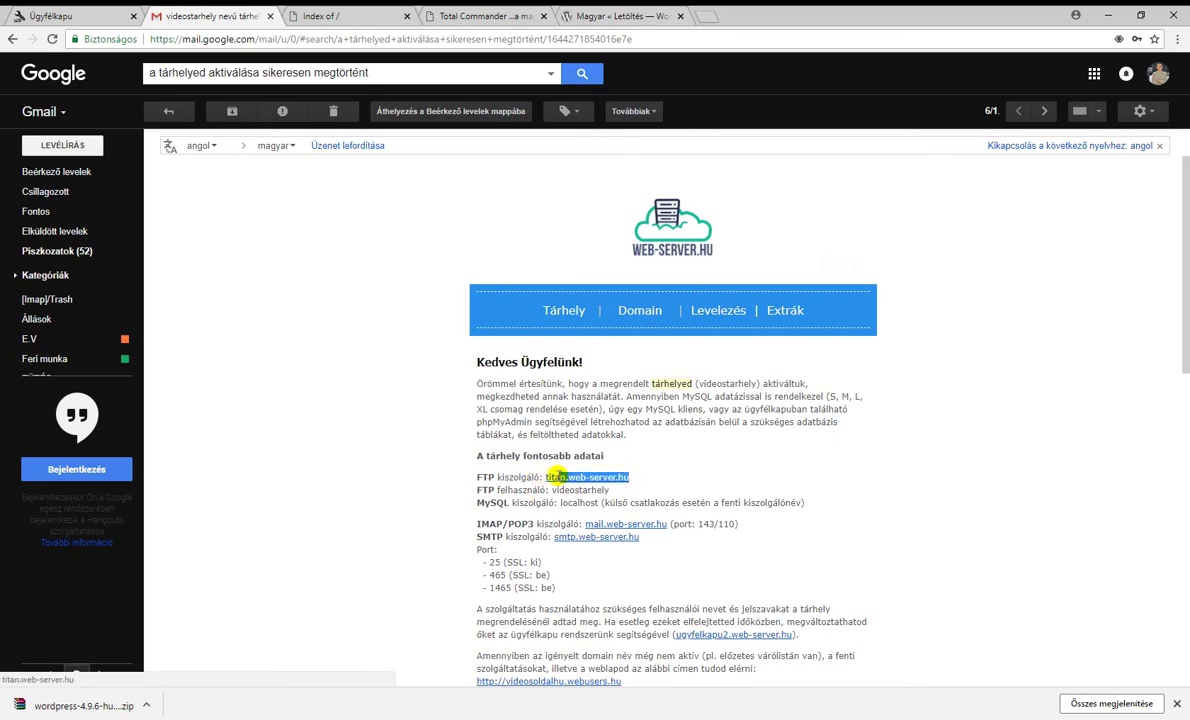
Paste titan.web-server.hu as the web-server connection's host name
click(560, 709)
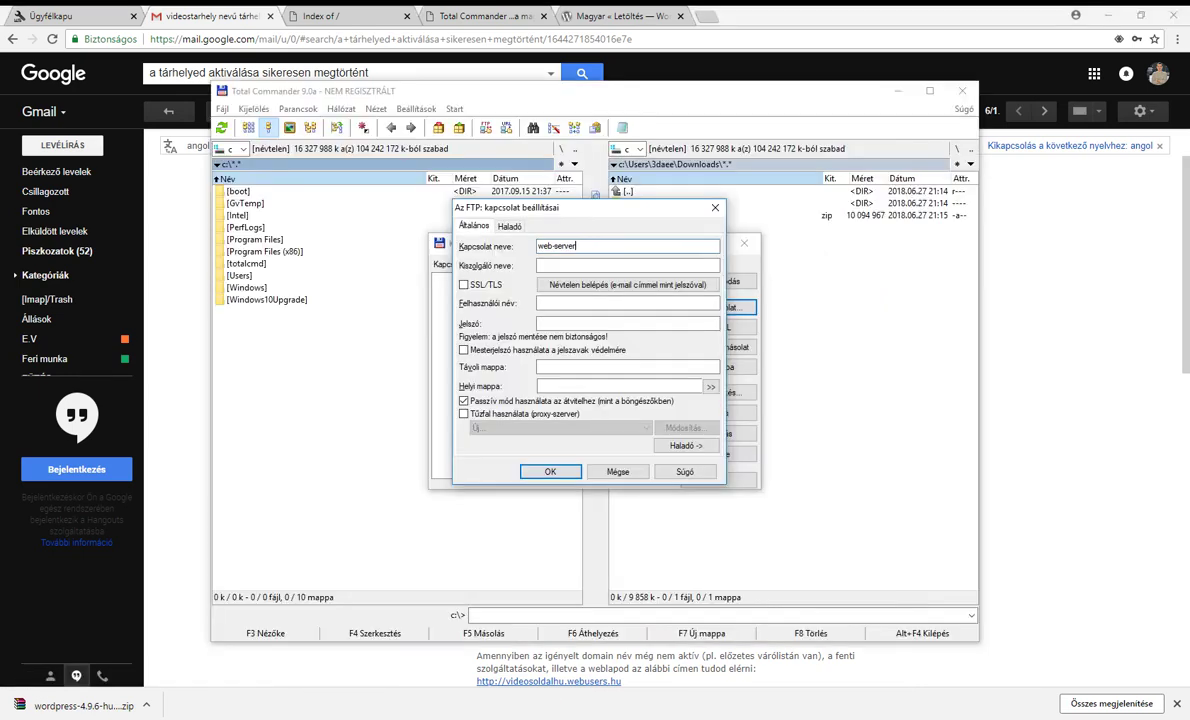
click(552, 267)
key(ctrl+v)
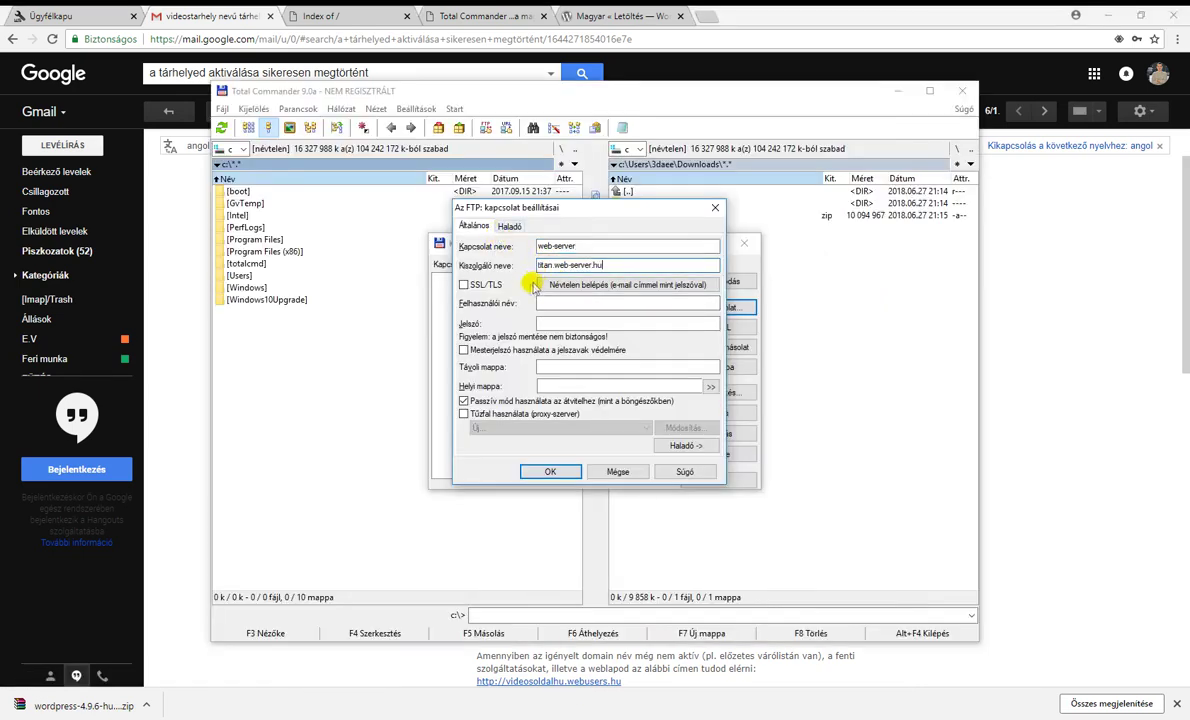
click(205, 466)
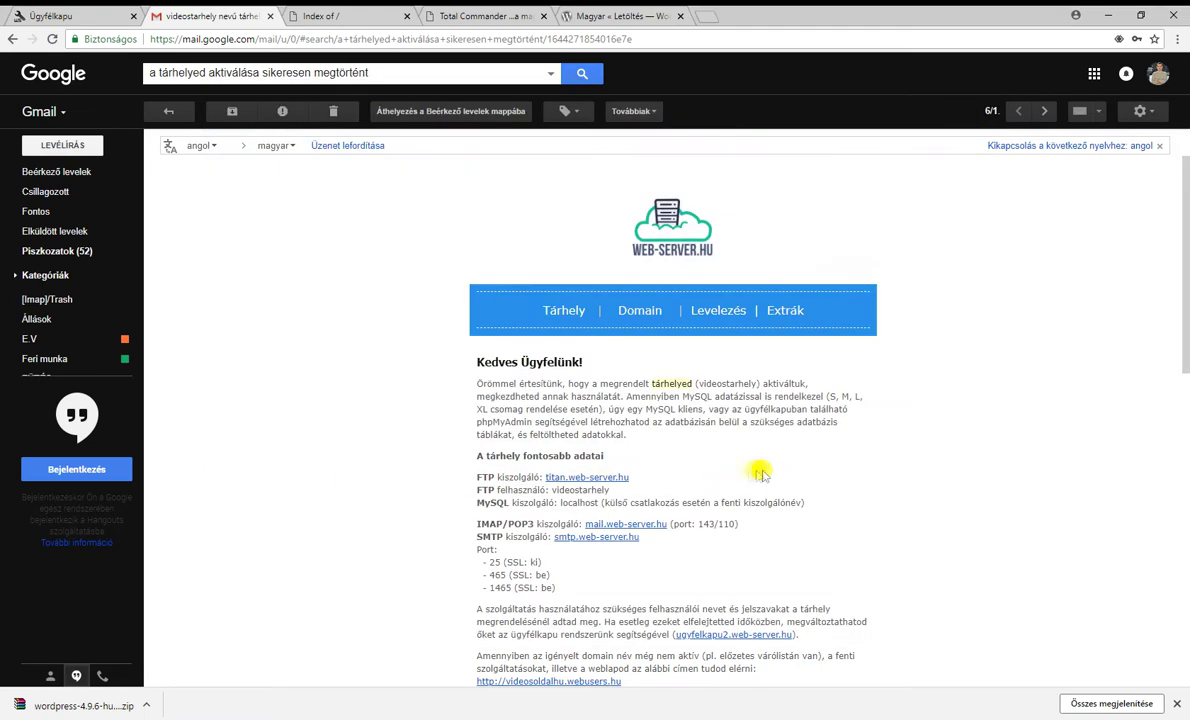
double_click(570, 490)
key(ctrl+c)
key(alt+Tab)
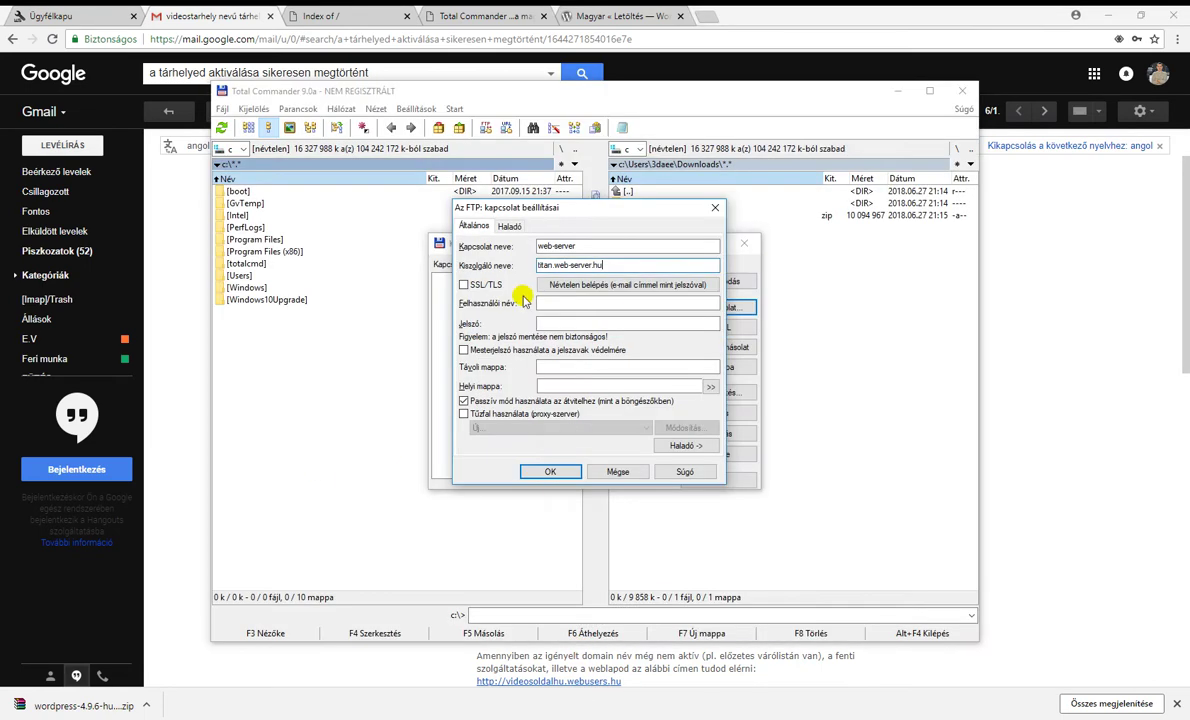
click(540, 304)
key(ctrl+v)
click(541, 321)
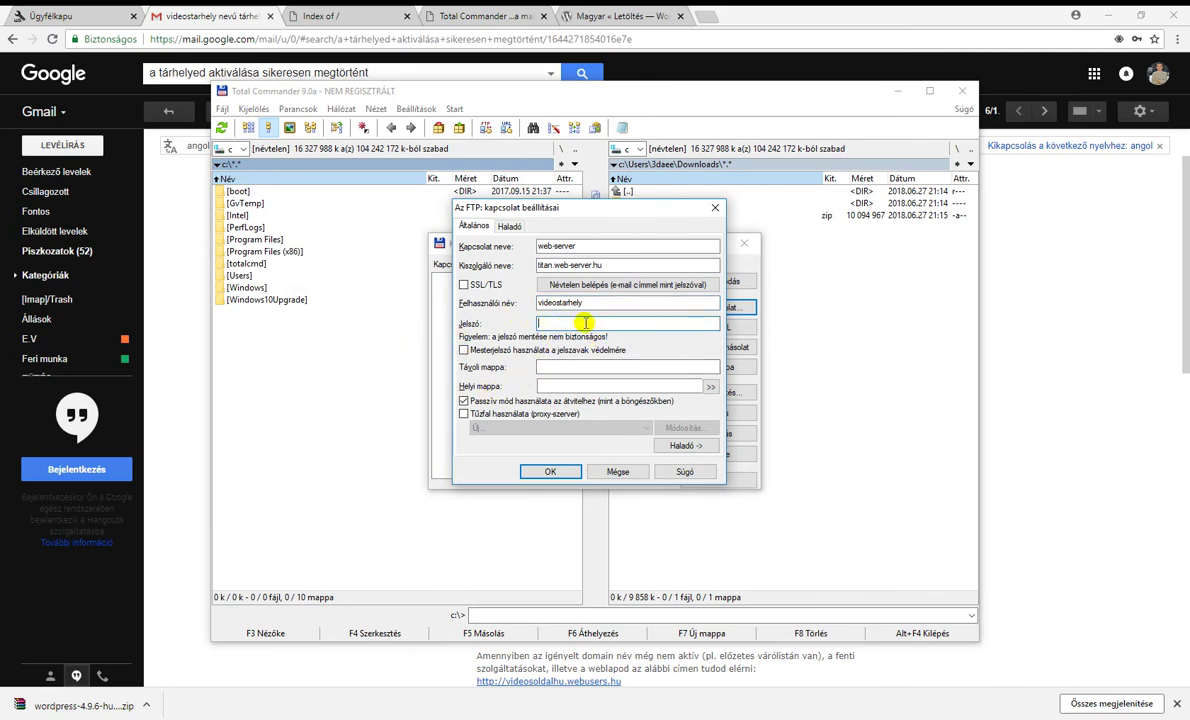
click(45, 15)
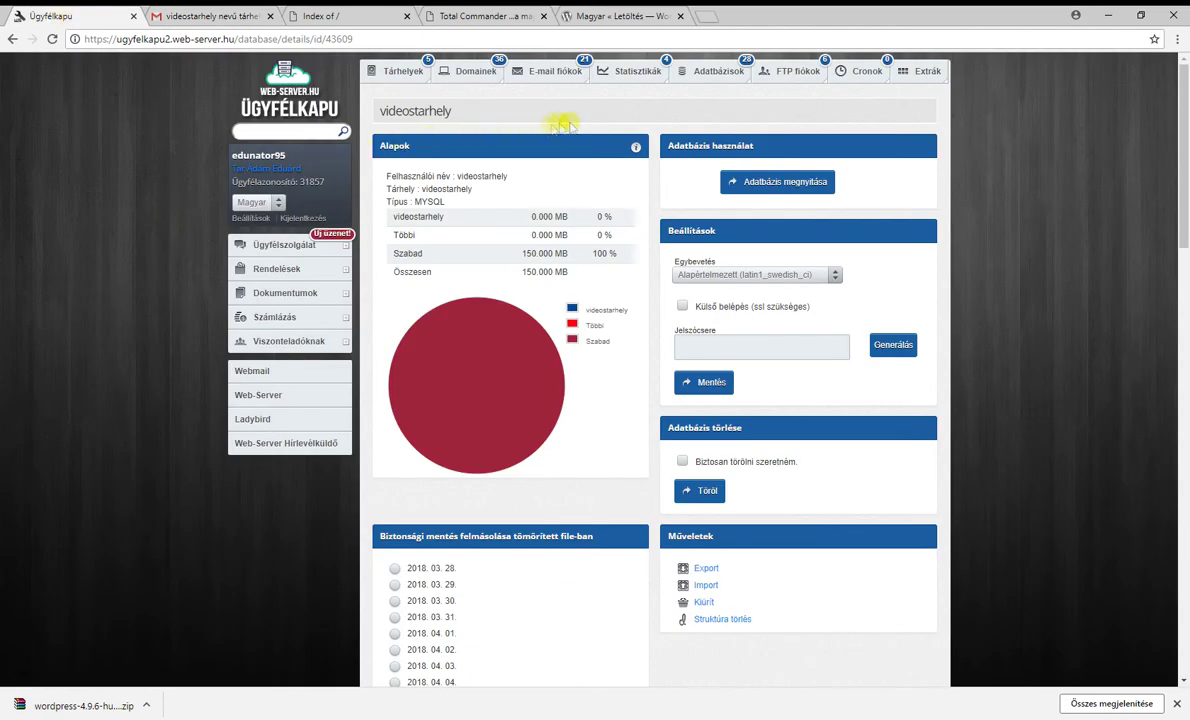
Open the videostarhely account from Ügyfélkapu's FTP accounts list to get its password
click(788, 72)
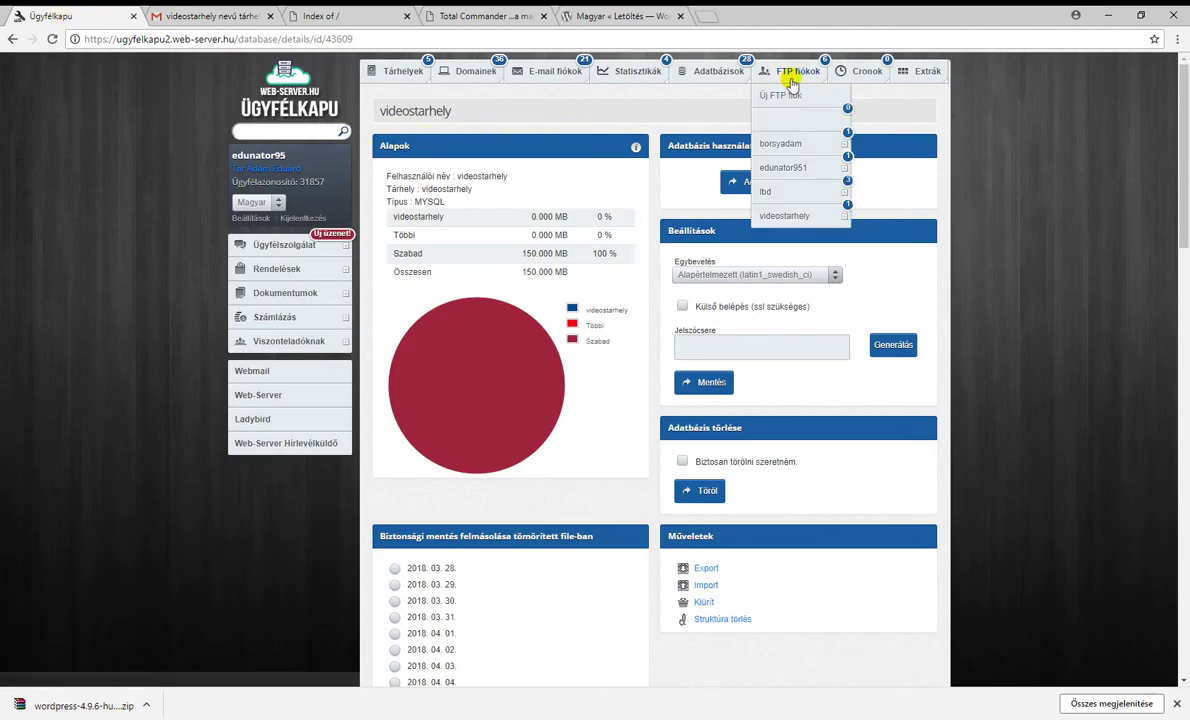
click(808, 217)
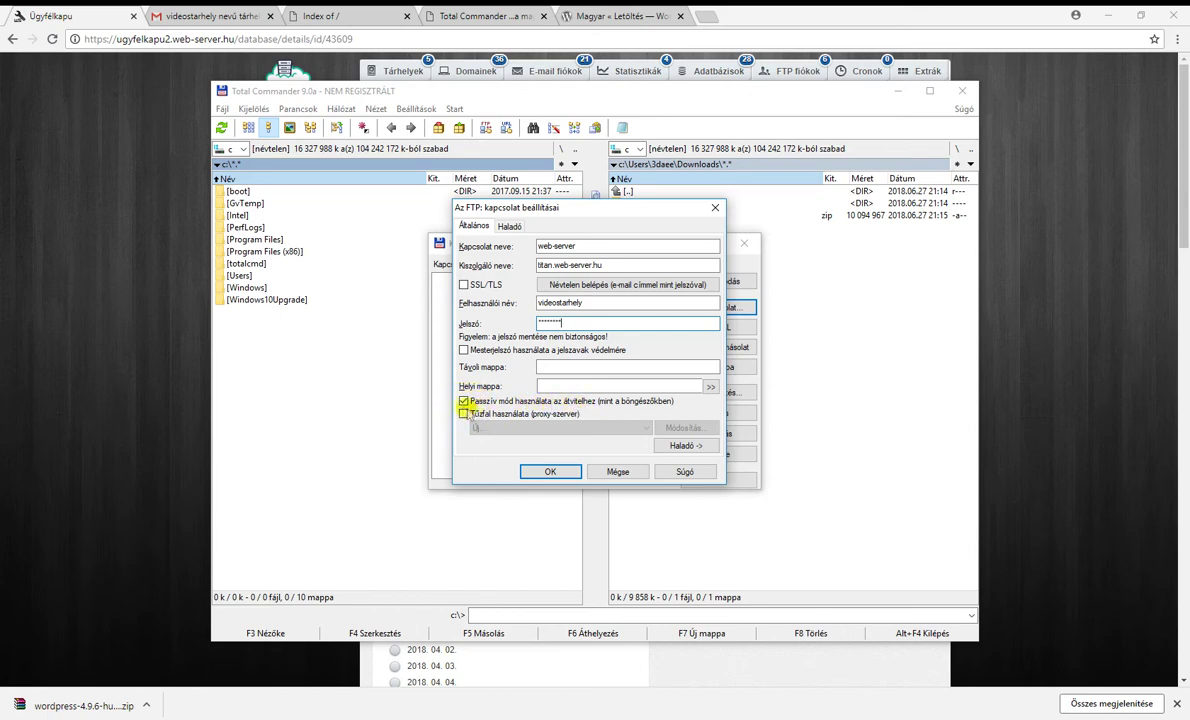
Save the web-server connection, connect to it, and open the remote web folder
click(551, 472)
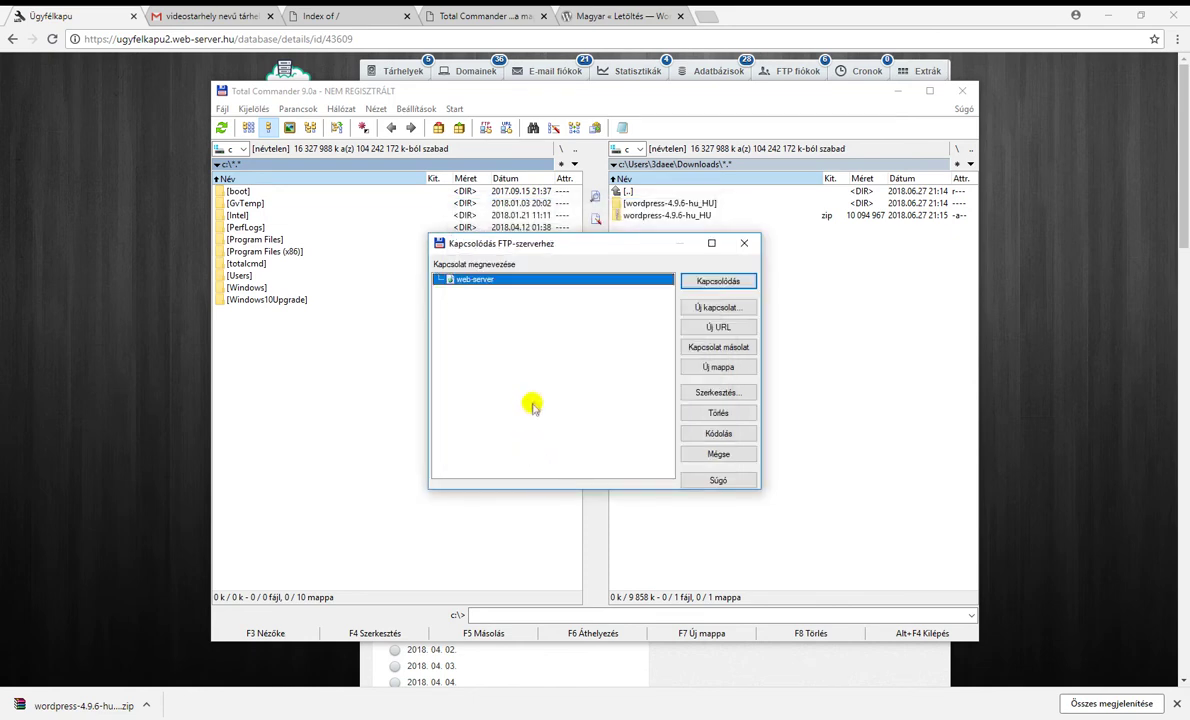
click(716, 283)
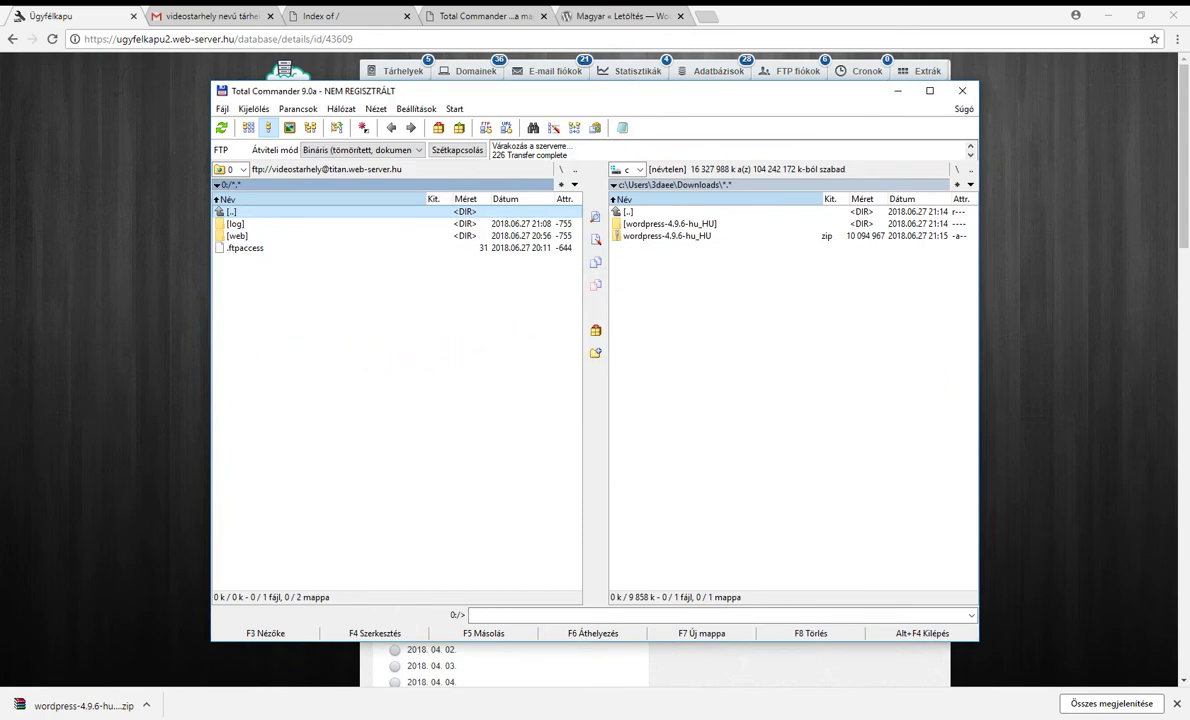
click(239, 237)
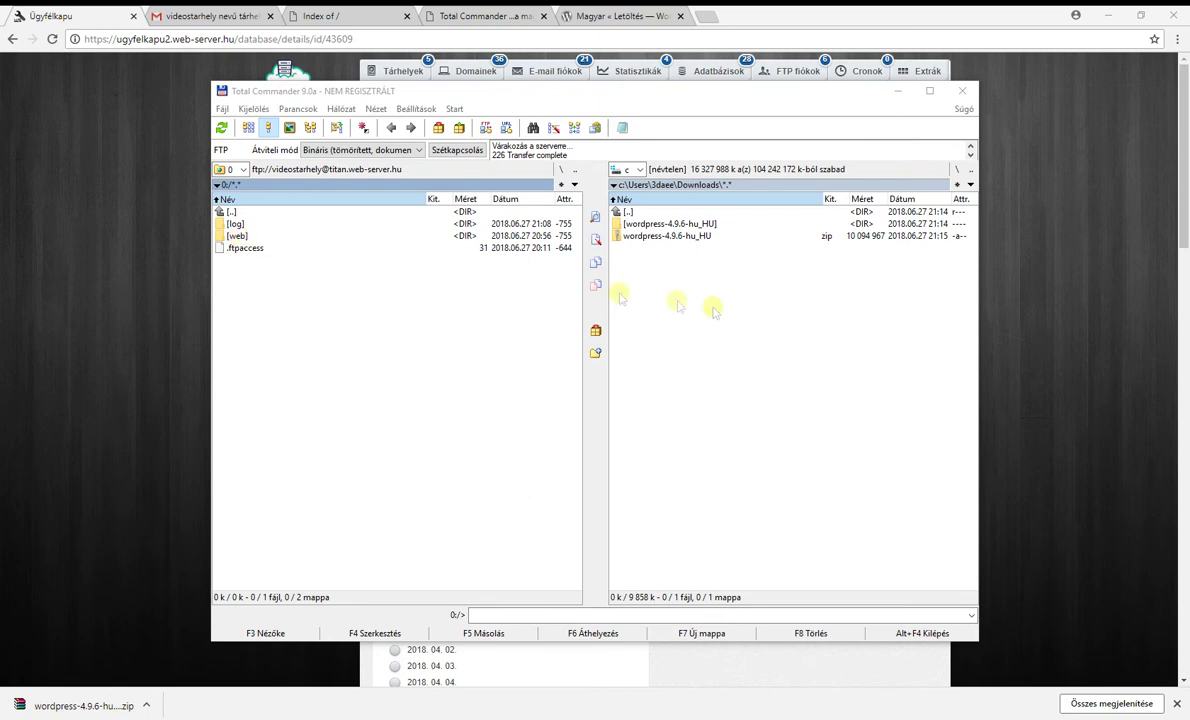
click(742, 308)
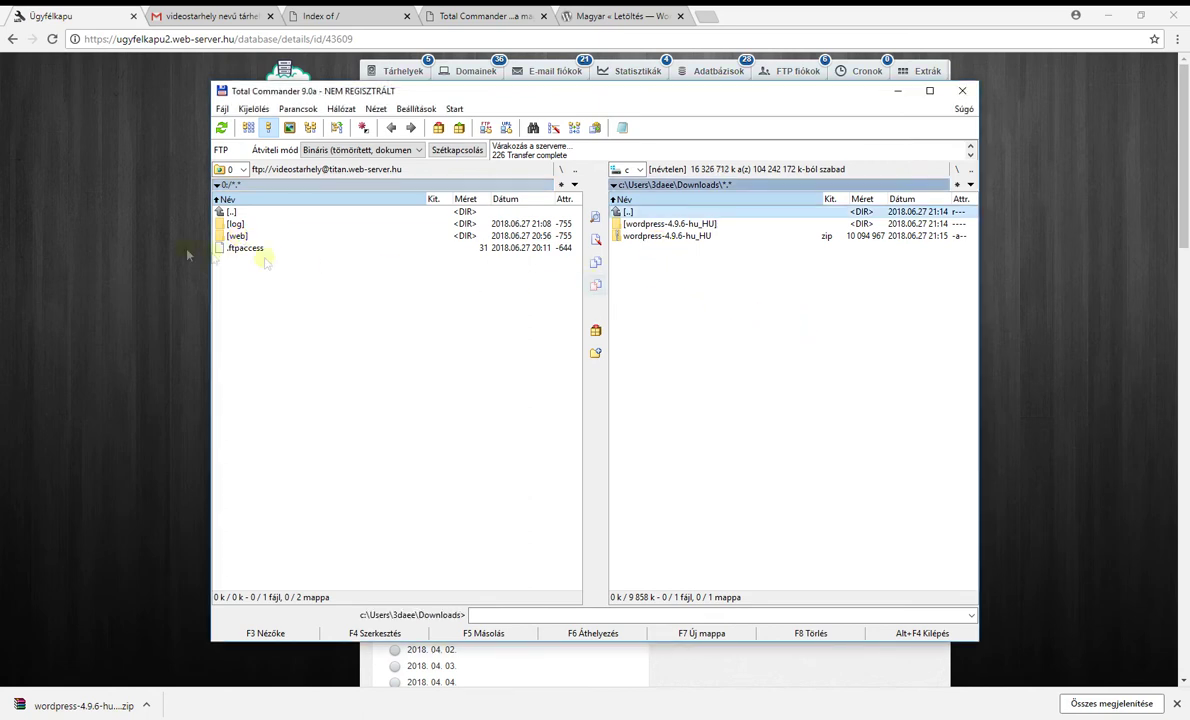
double_click(241, 236)
Open the local wordpress-4.9.6-hu_HU package and its wordpress folder
click(240, 212)
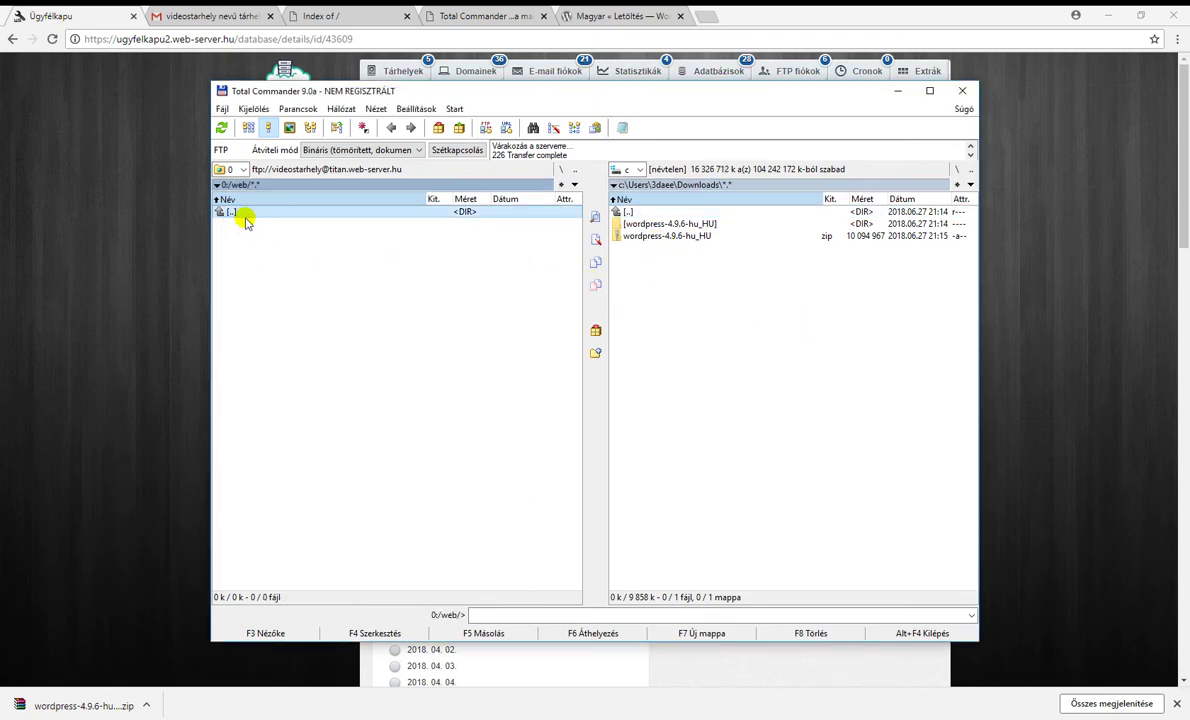
double_click(647, 224)
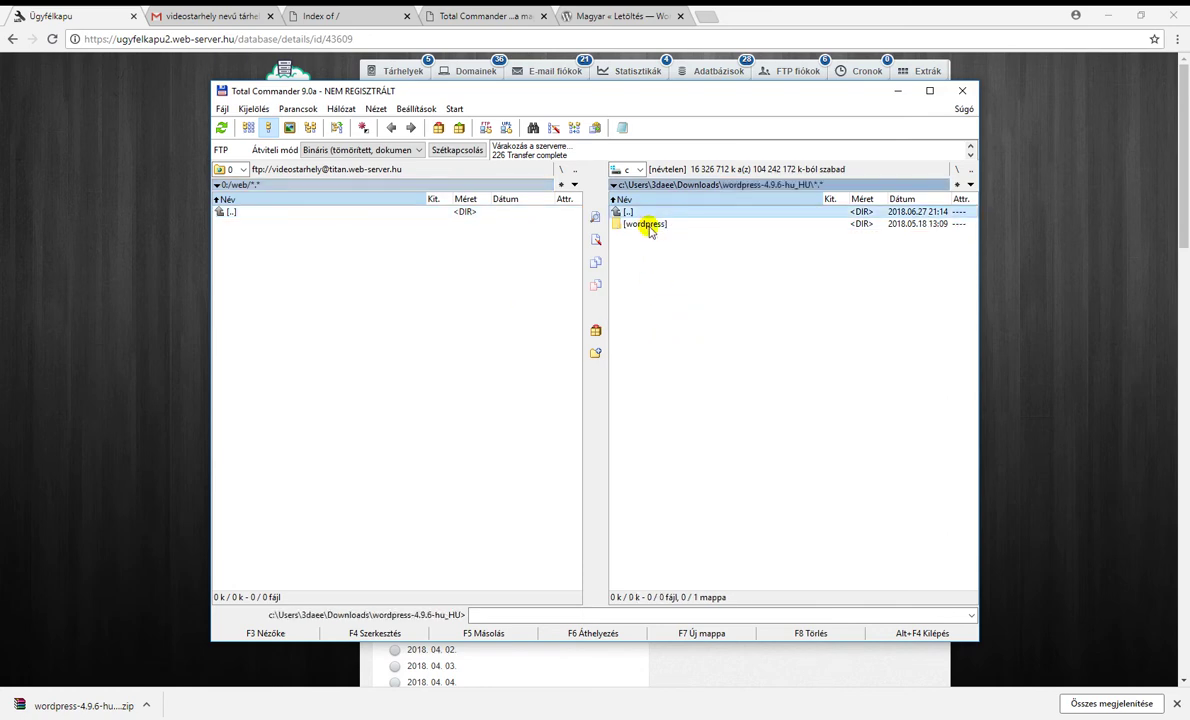
double_click(647, 225)
Upload all WordPress files plus the wp-admin, wp-content and wp-includes folders to /web
drag(650, 226, 640, 465)
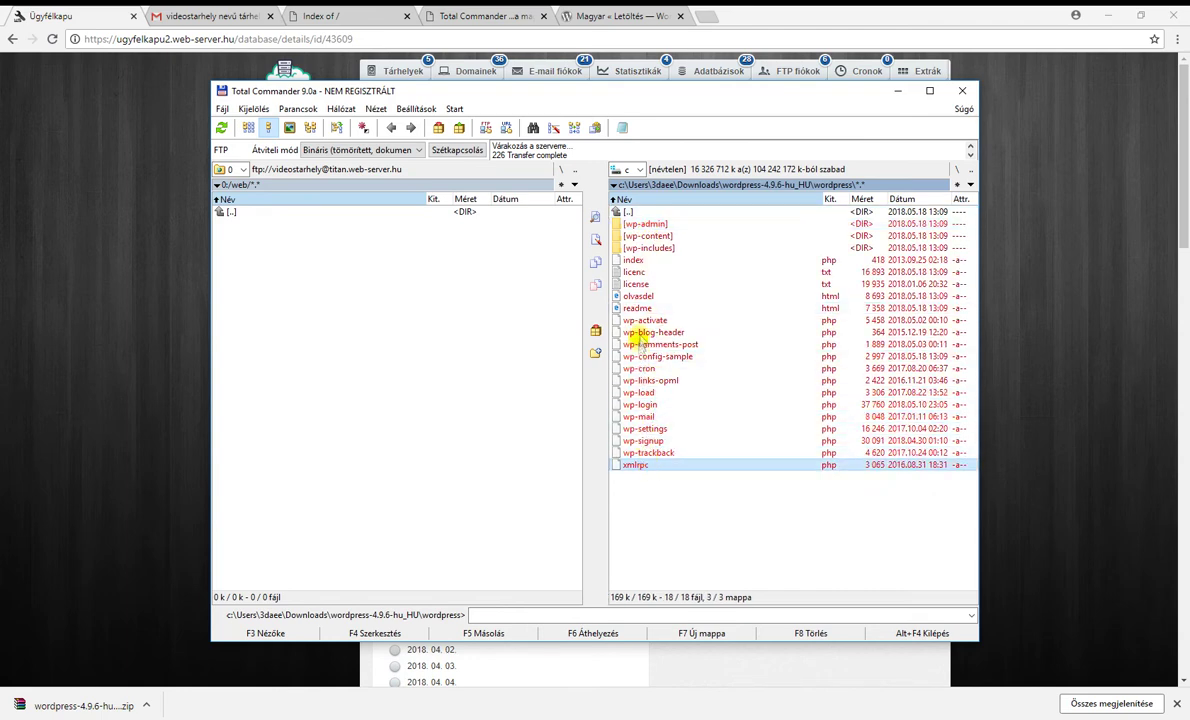
drag(658, 226, 373, 285)
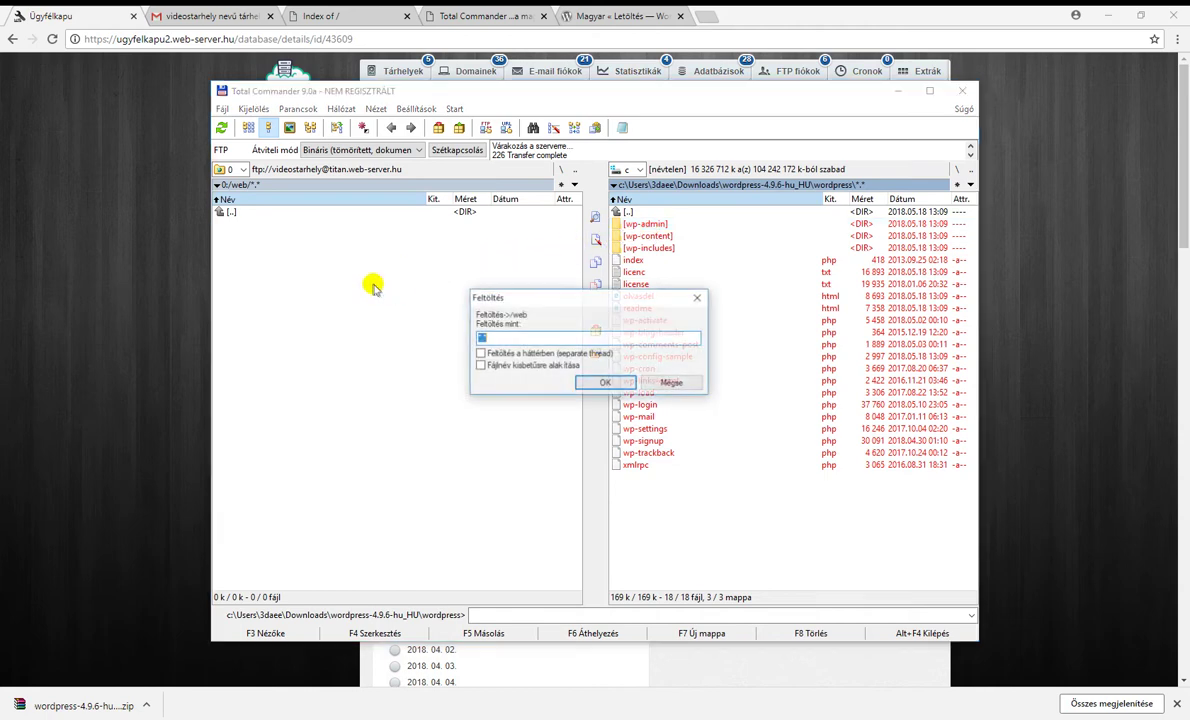
click(586, 378)
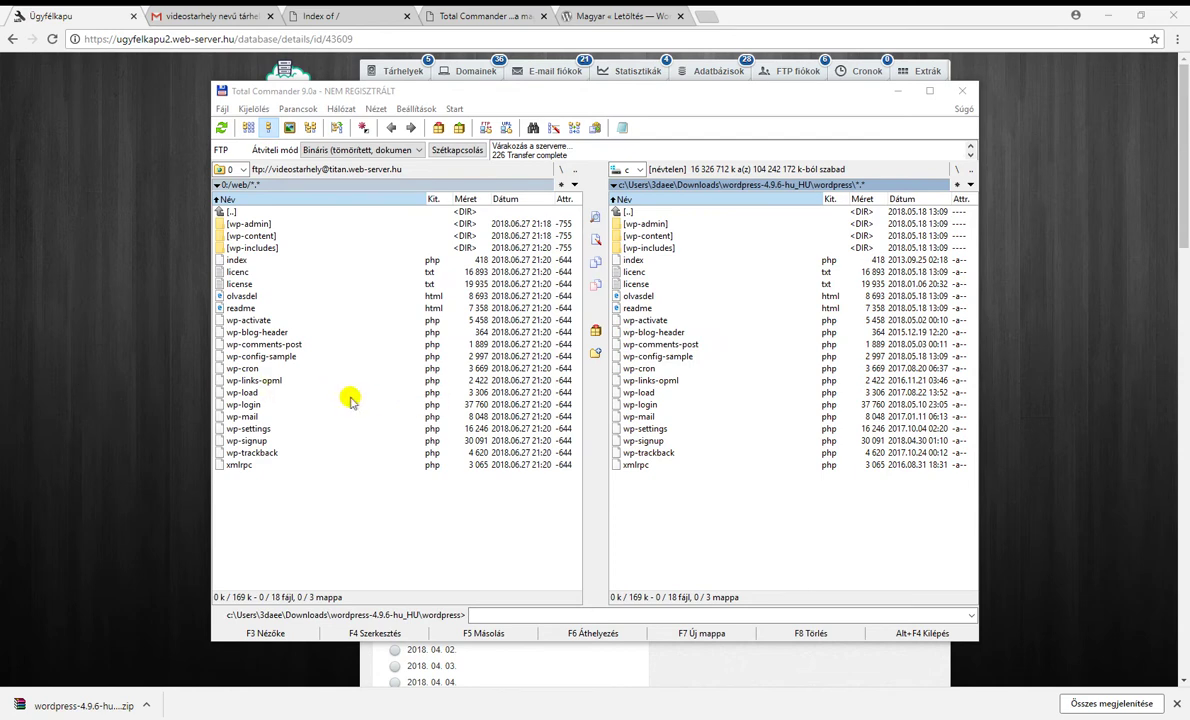
click(1178, 704)
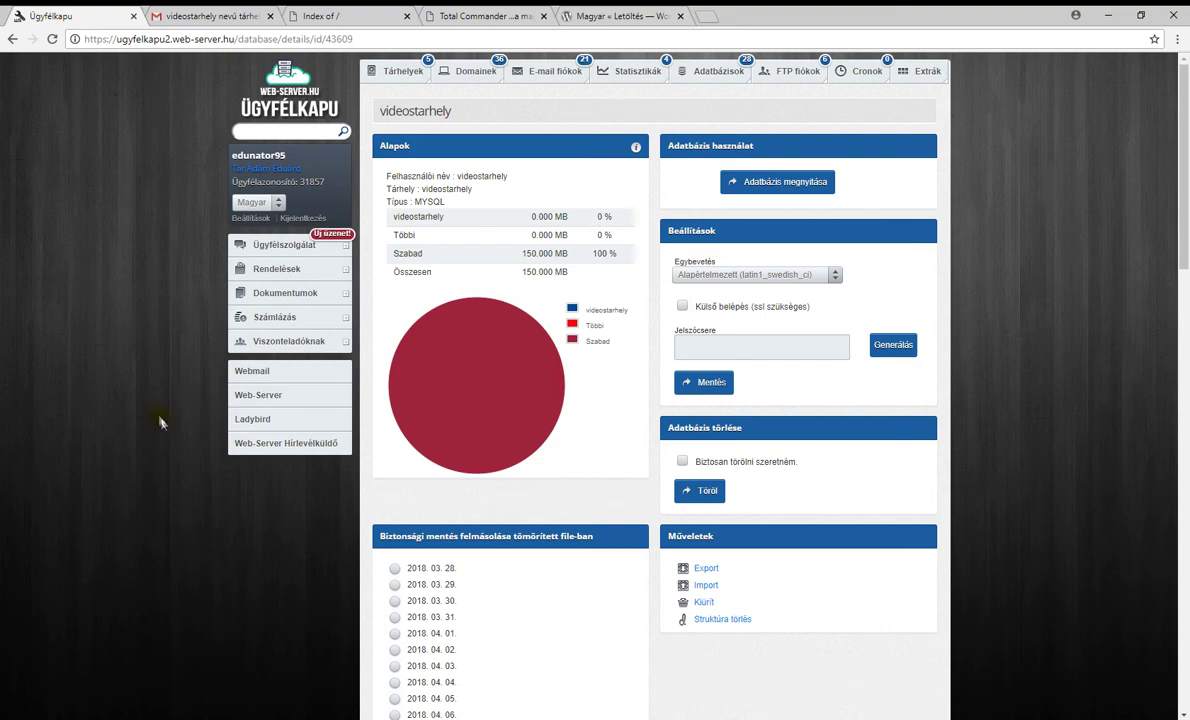
click(705, 15)
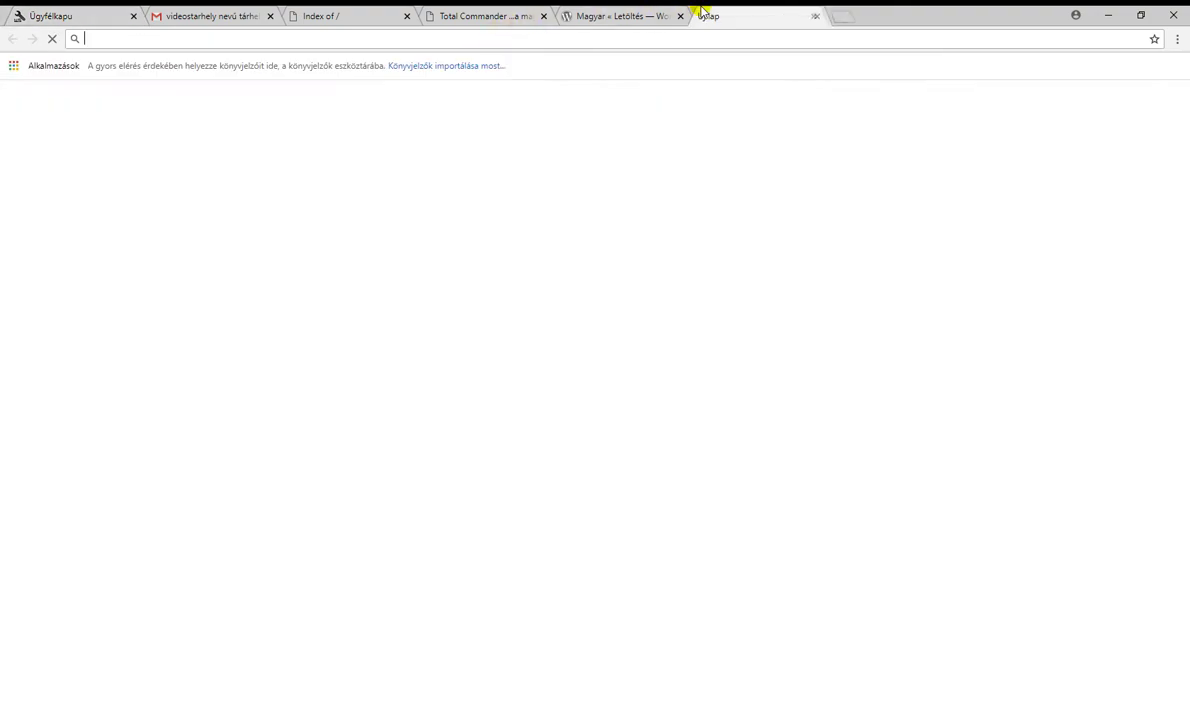
click(190, 10)
scroll(473, 590, down, 3)
scroll(470, 512, up, 4)
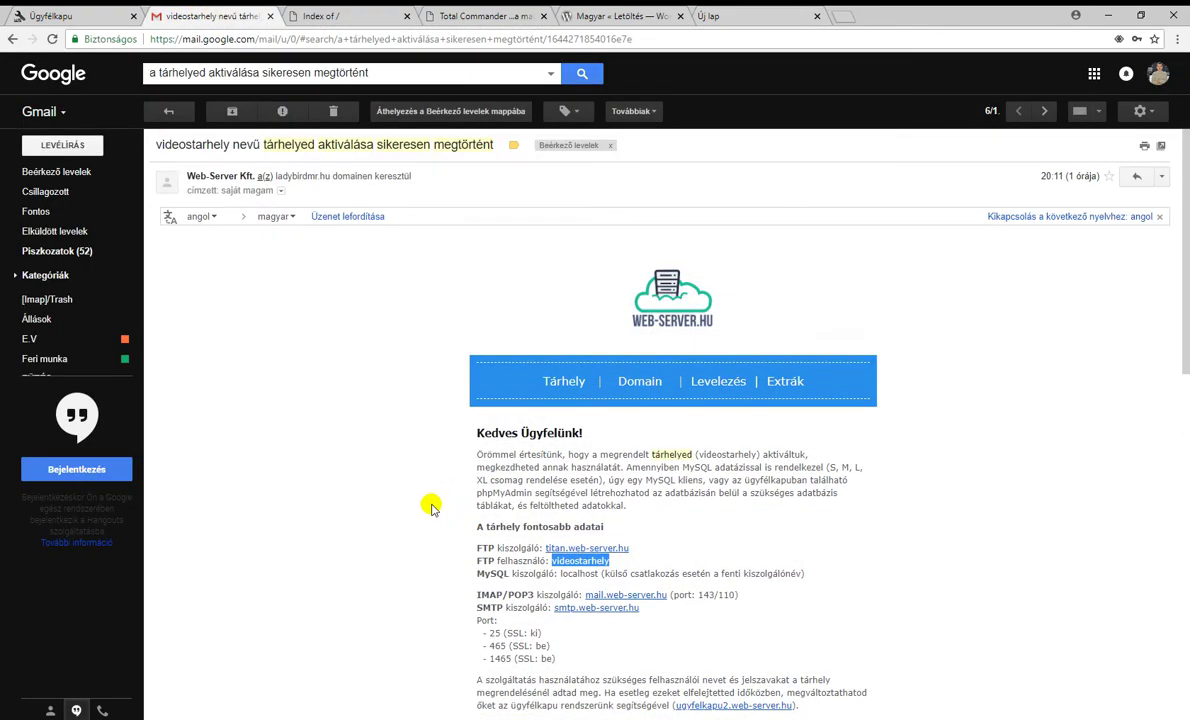
scroll(431, 508, down, 2)
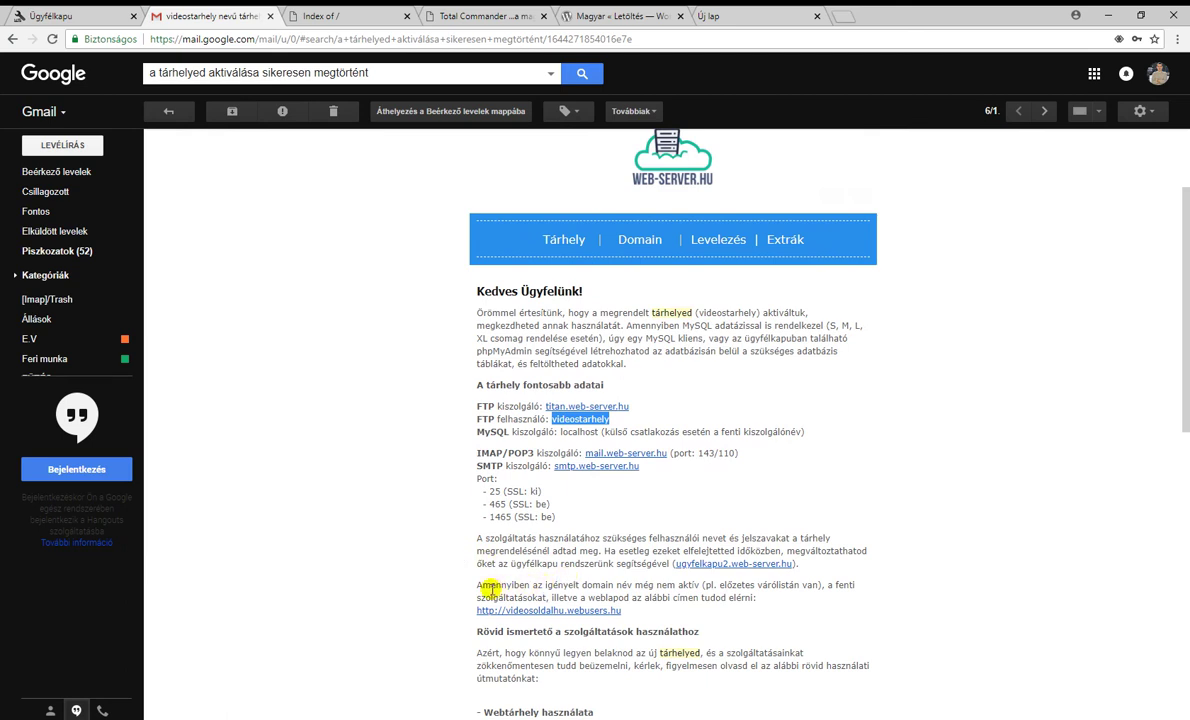
click(479, 586)
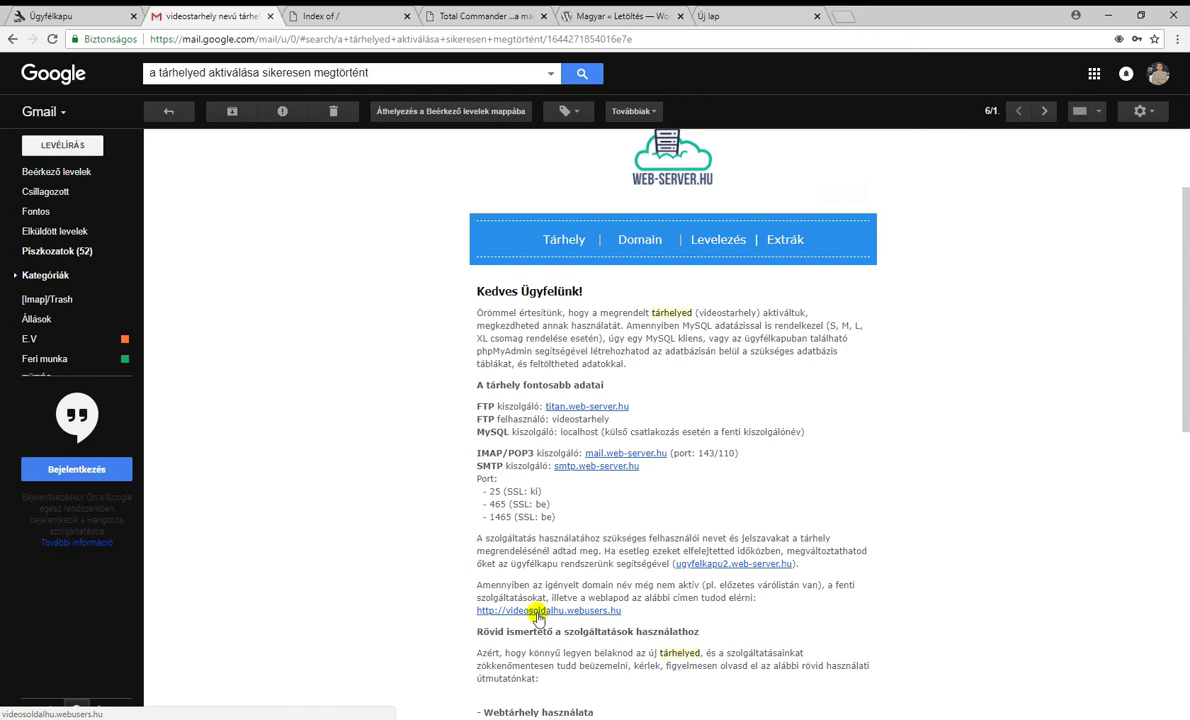
click(538, 612)
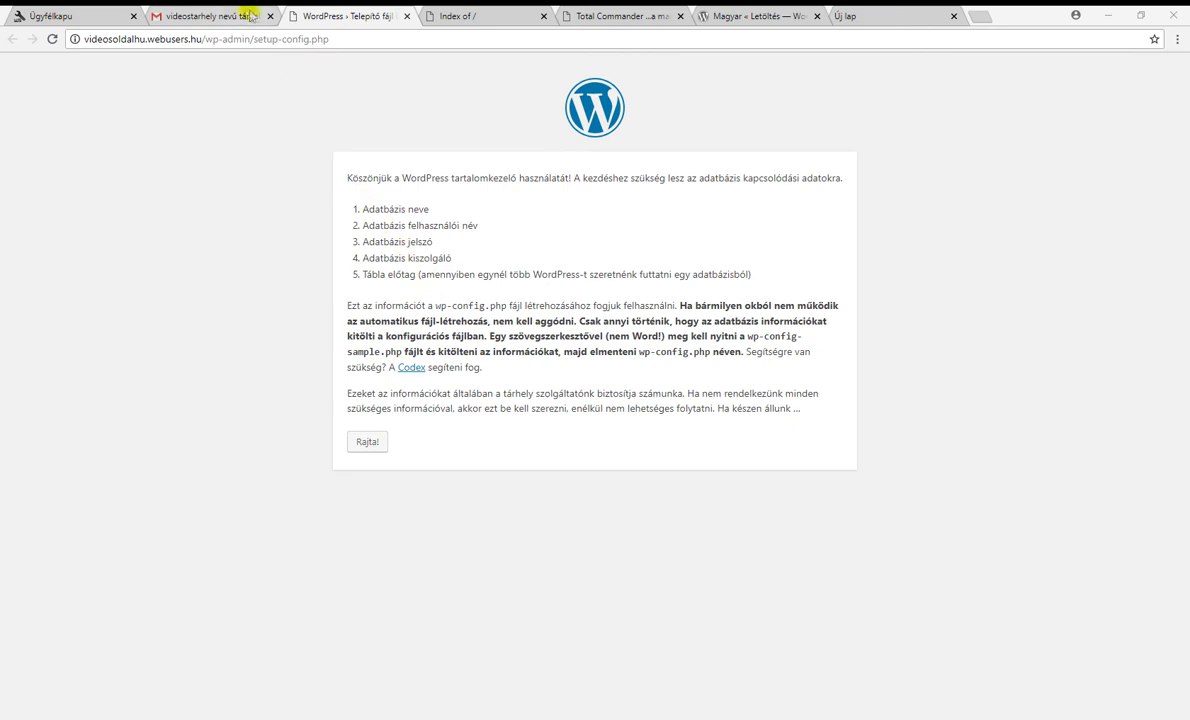
click(115, 12)
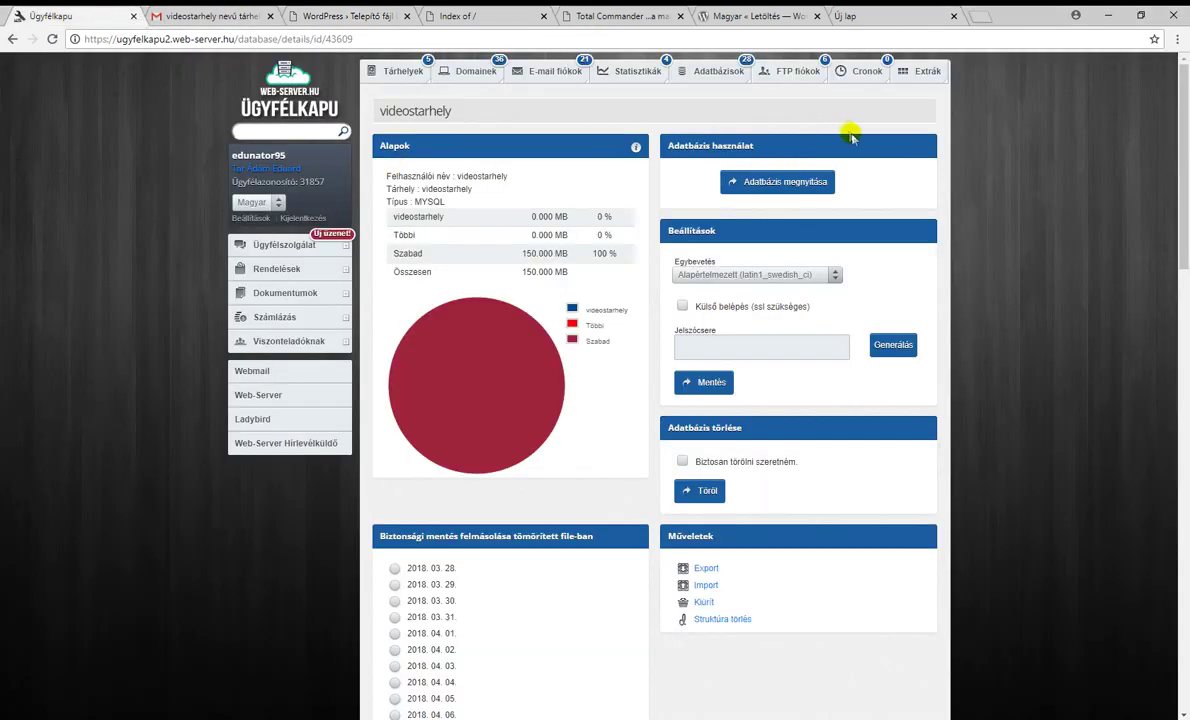
Open the videostarhely database details in Ügyfélkapu and copy its database user name
click(712, 72)
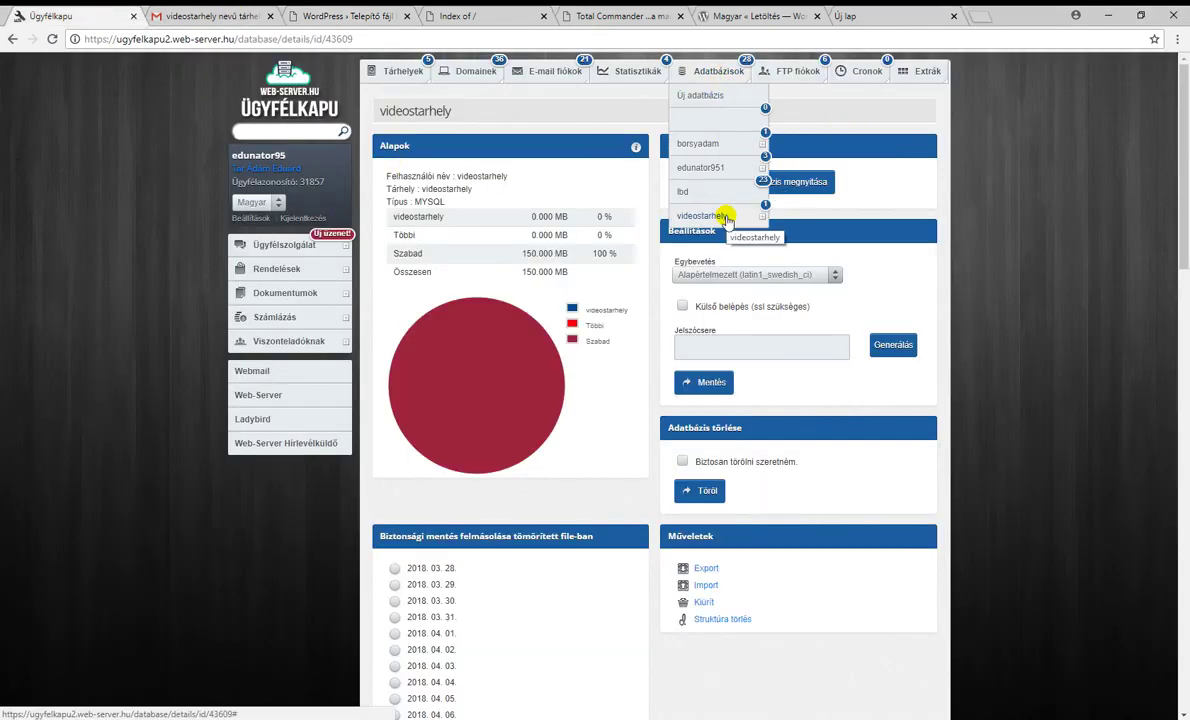
mouse_move(720, 218)
click(712, 262)
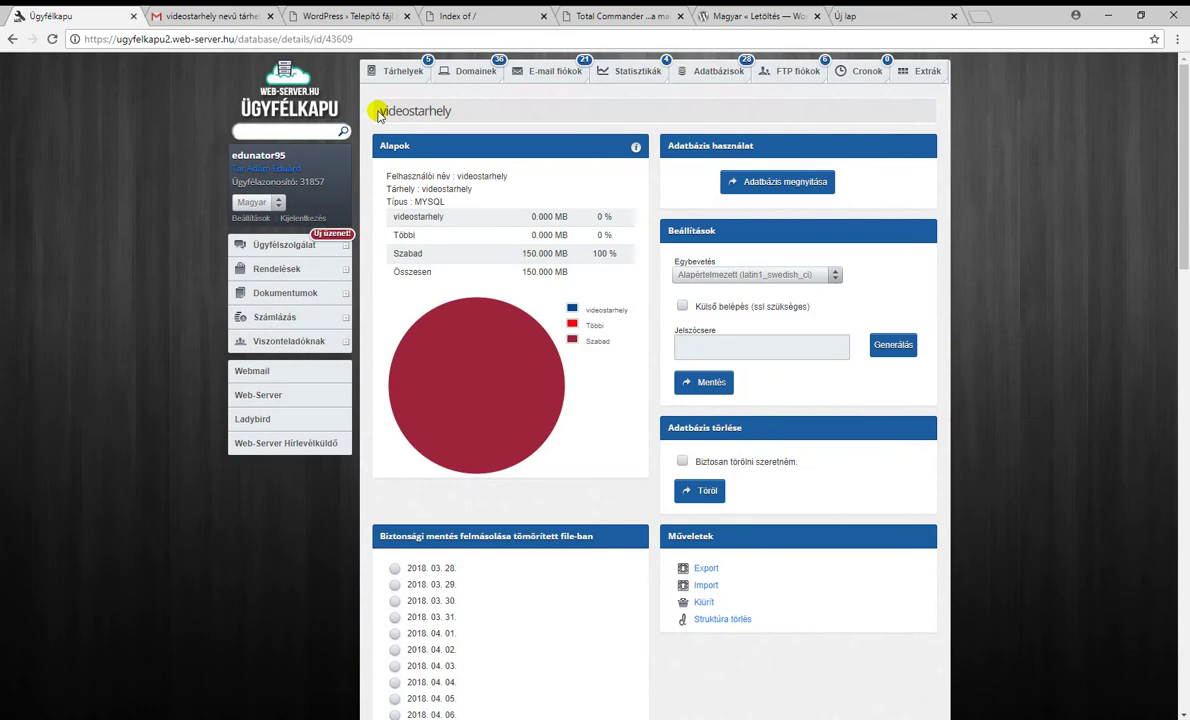
drag(380, 111, 455, 111)
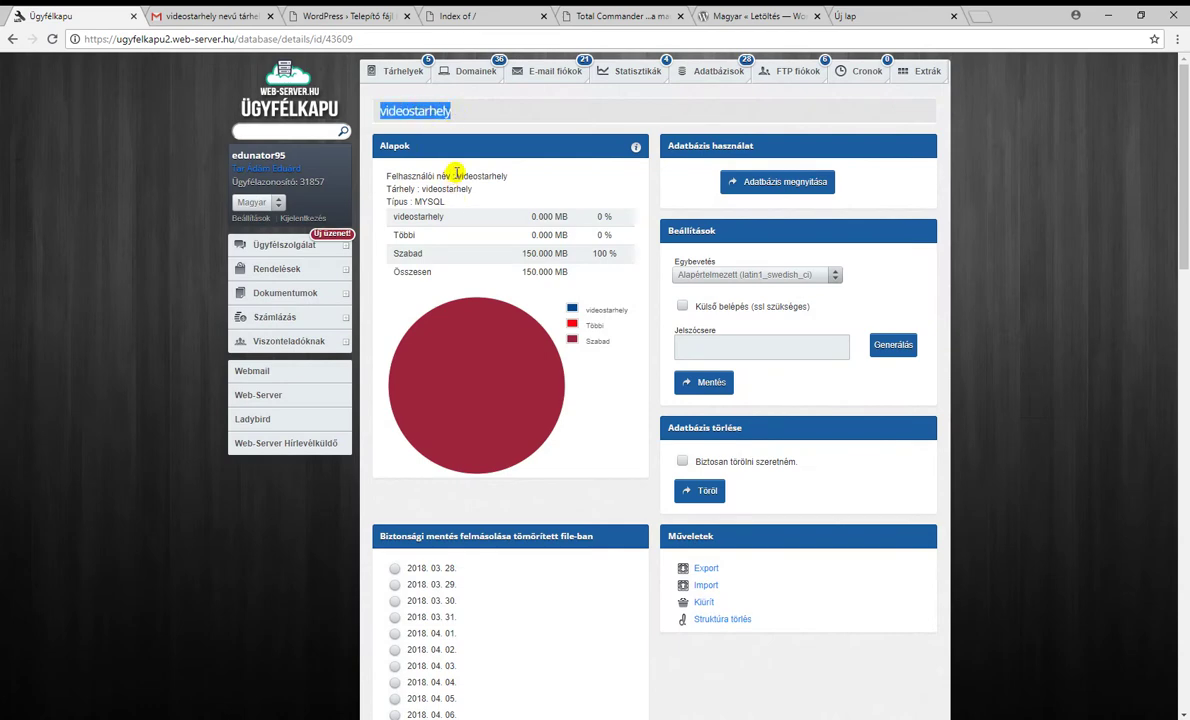
drag(458, 175, 510, 177)
key(ctrl+c)
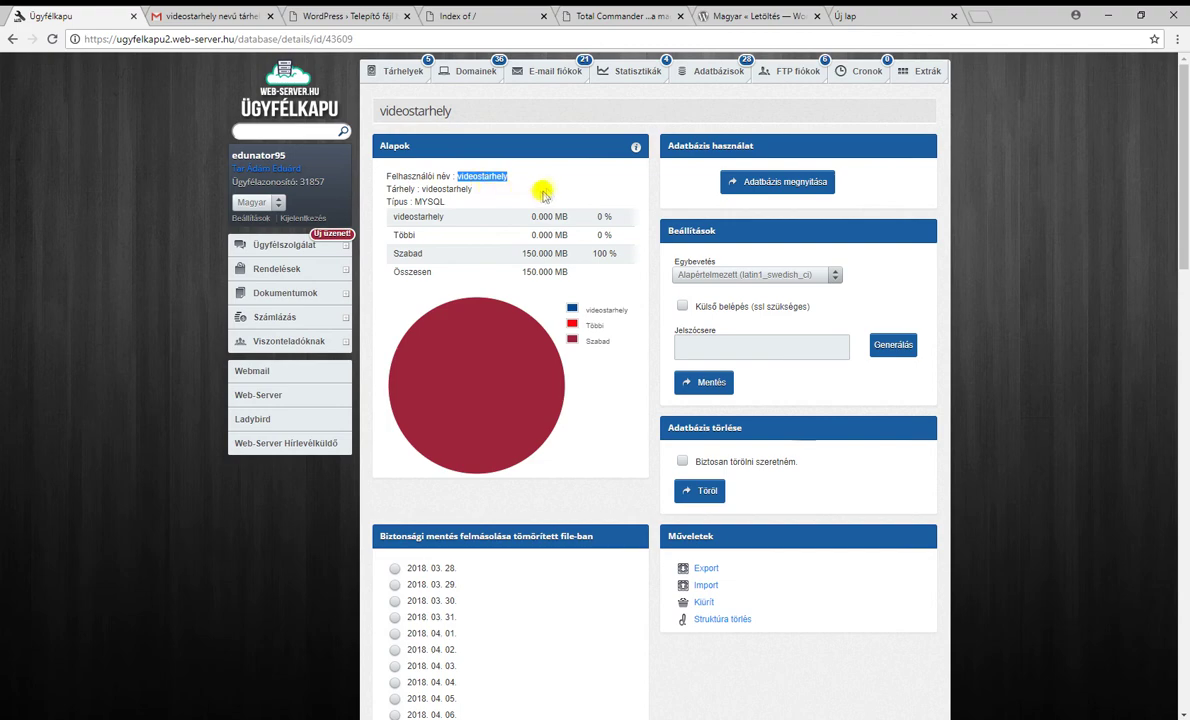
click(600, 15)
Close the unused Index of / tab and begin WordPress's database connection step
click(748, 14)
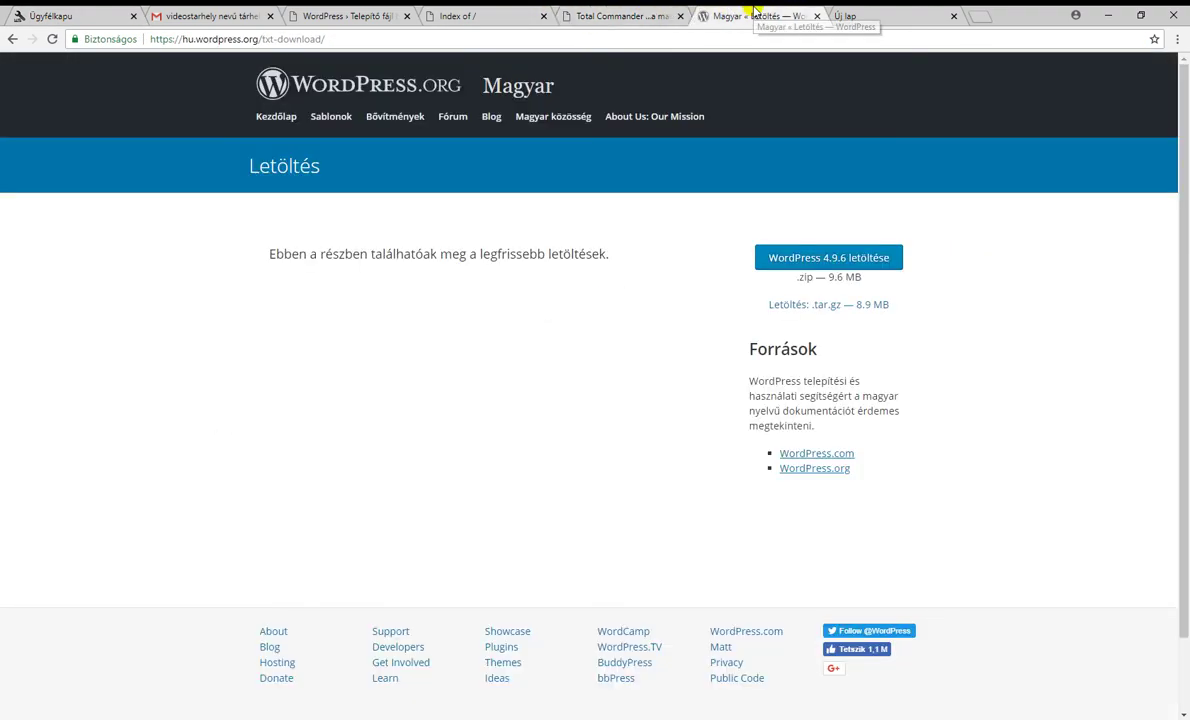
click(394, 14)
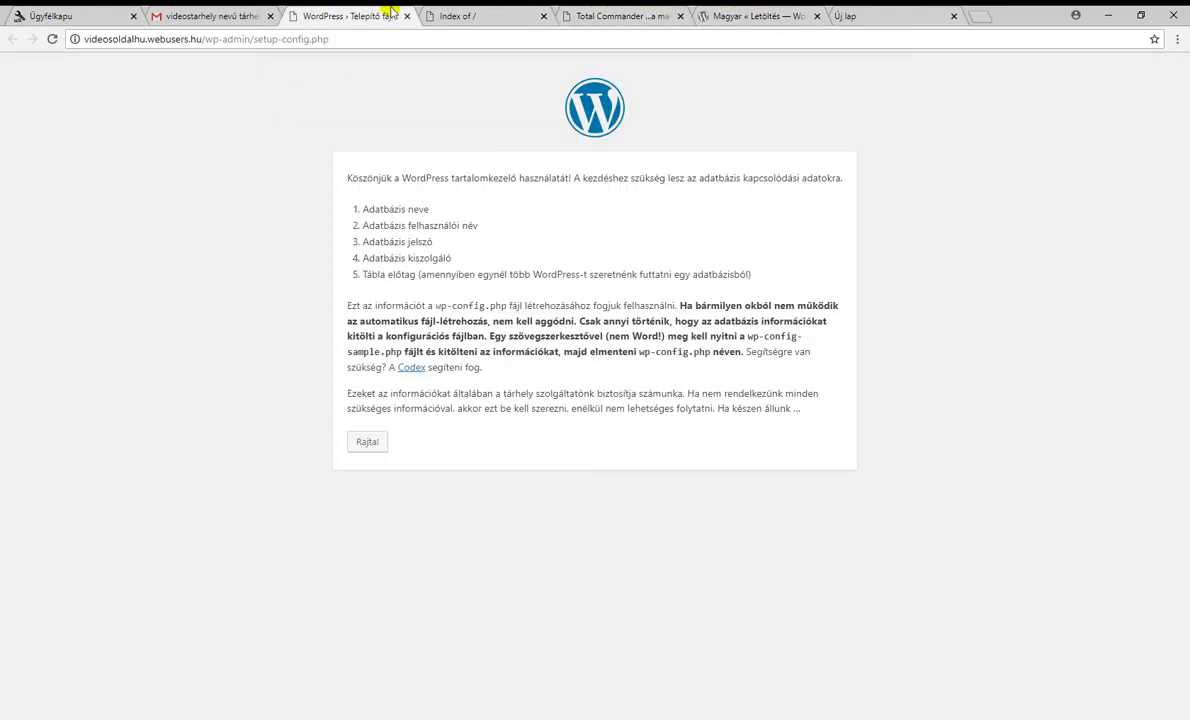
middle_click(451, 14)
click(379, 451)
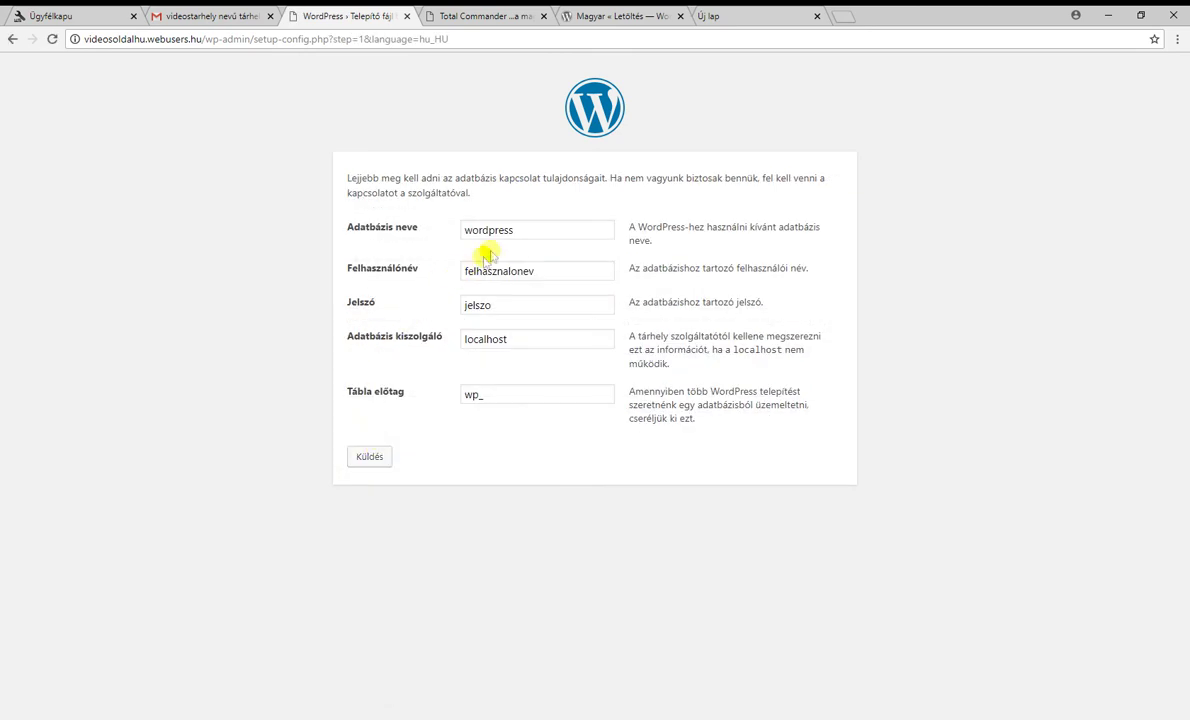
Set both the database name and the user name fields to videostarhely
drag(516, 231, 418, 233)
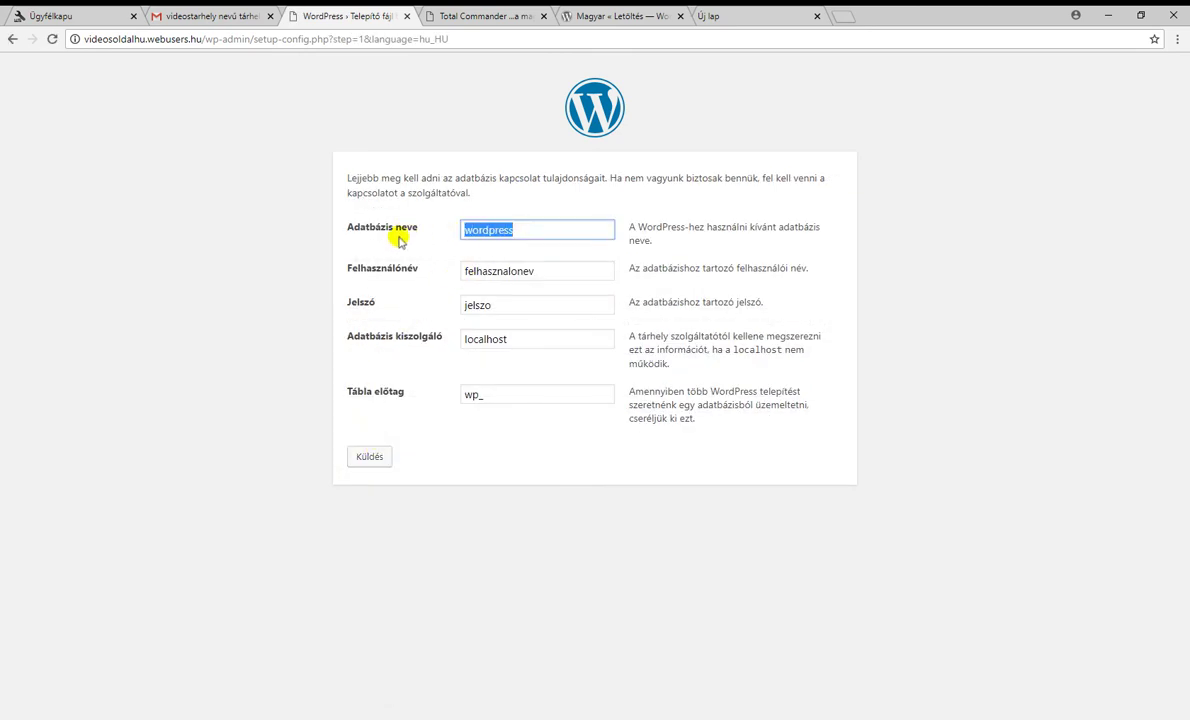
key(ctrl+v)
drag(544, 271, 425, 268)
key(ctrl+v)
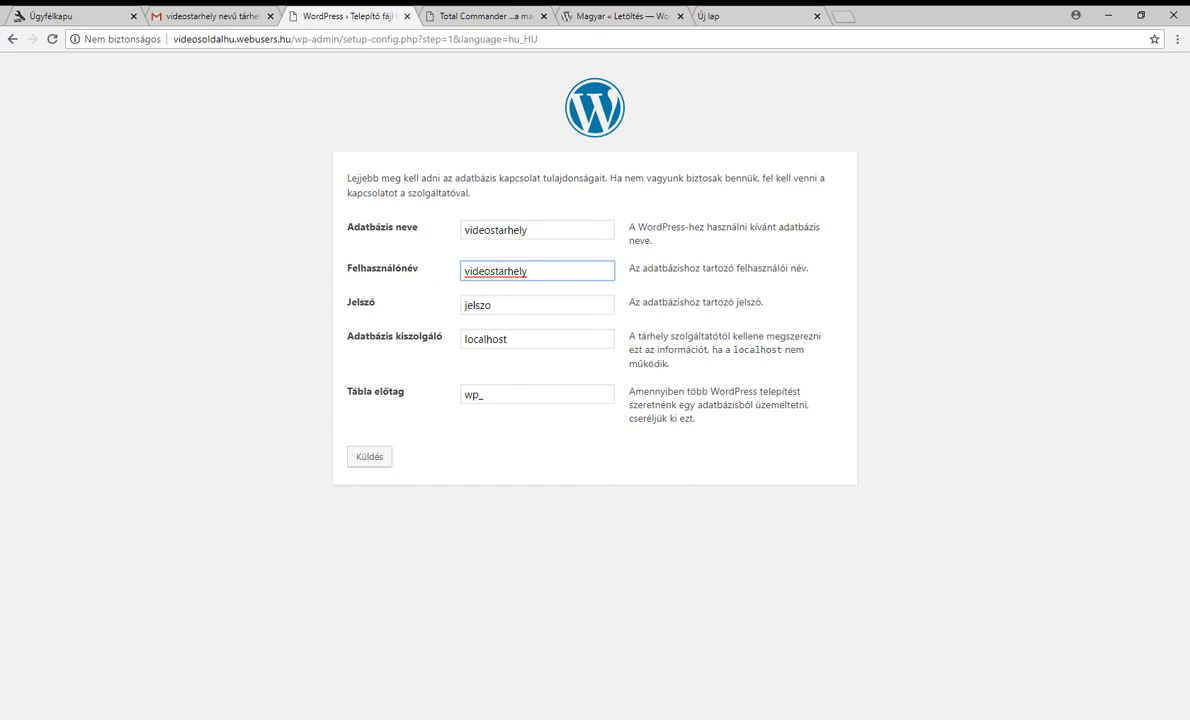
key(alt+Tab)
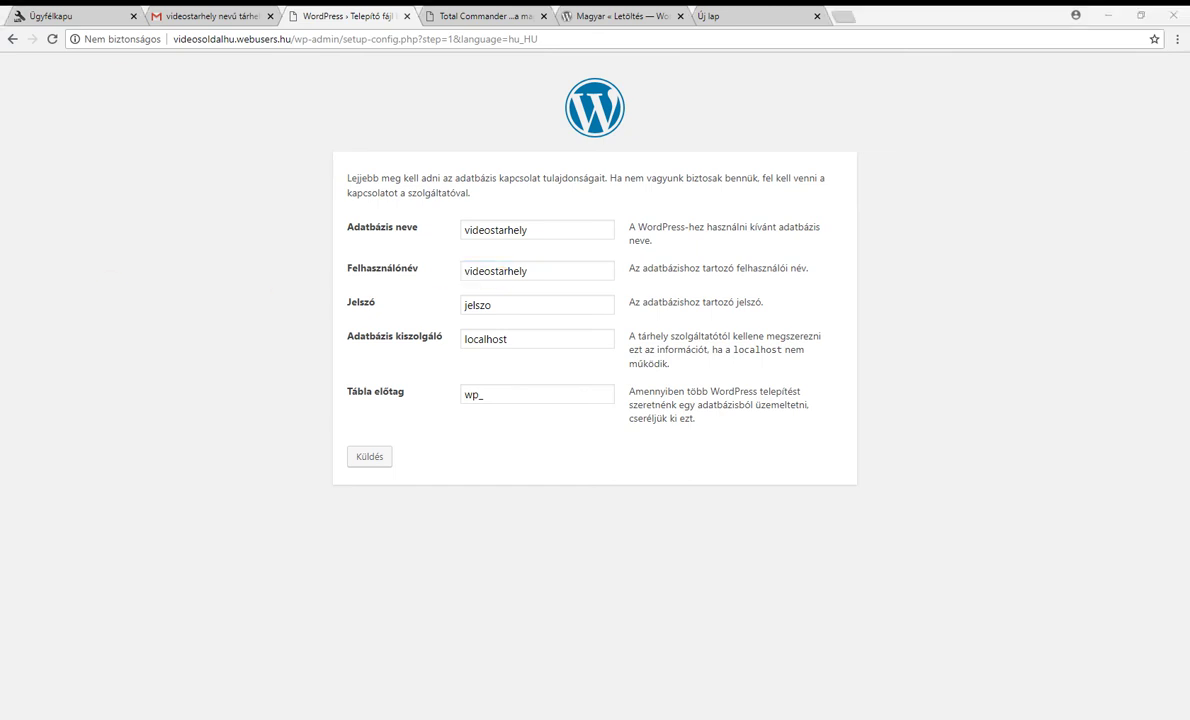
Paste the database password, keeping localhost as the database host
drag(507, 338, 380, 340)
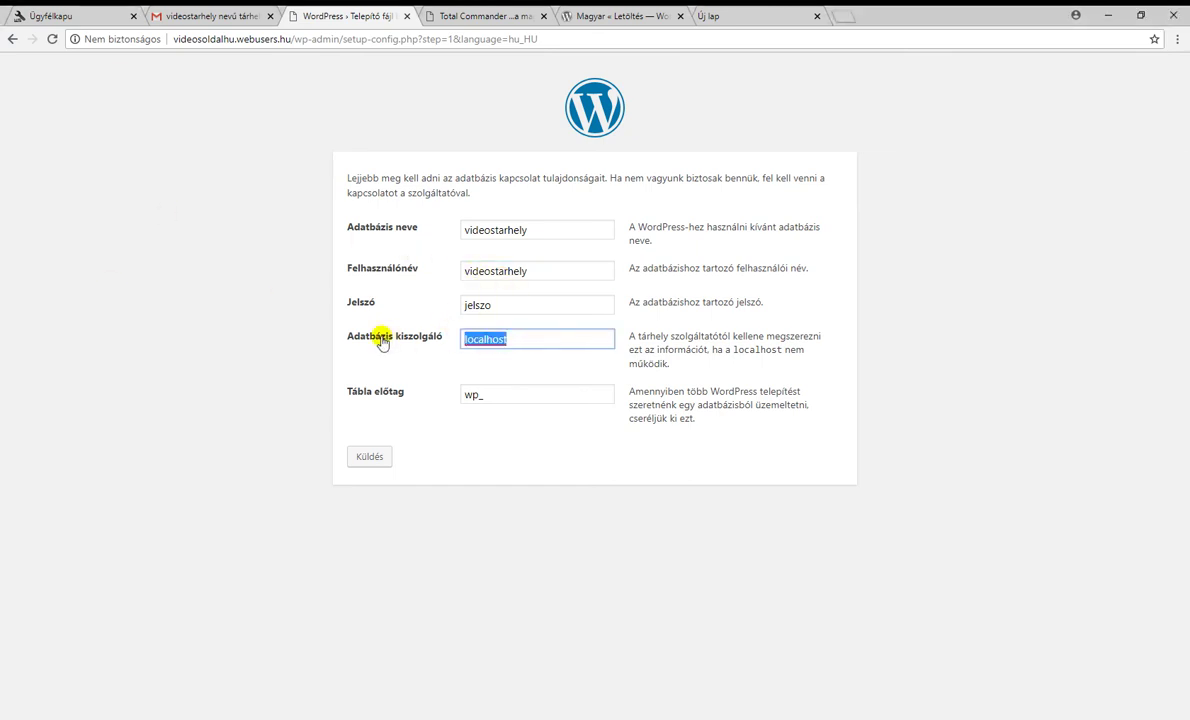
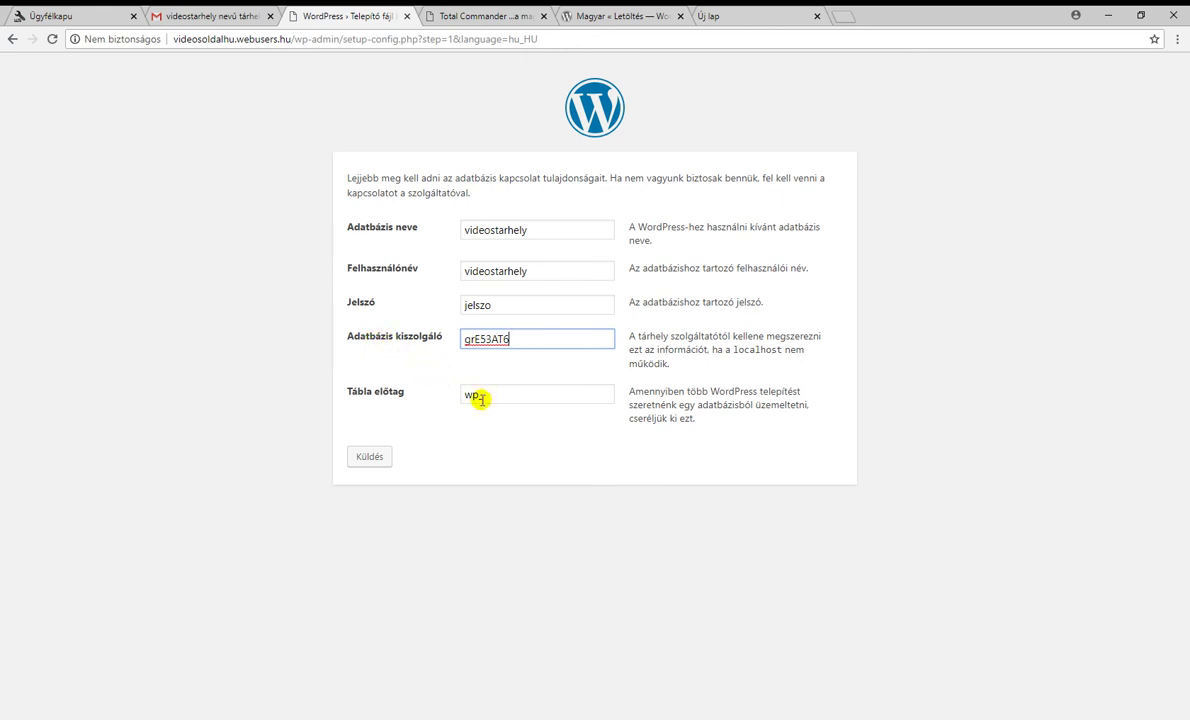
key(ctrl+z)
drag(500, 306, 441, 311)
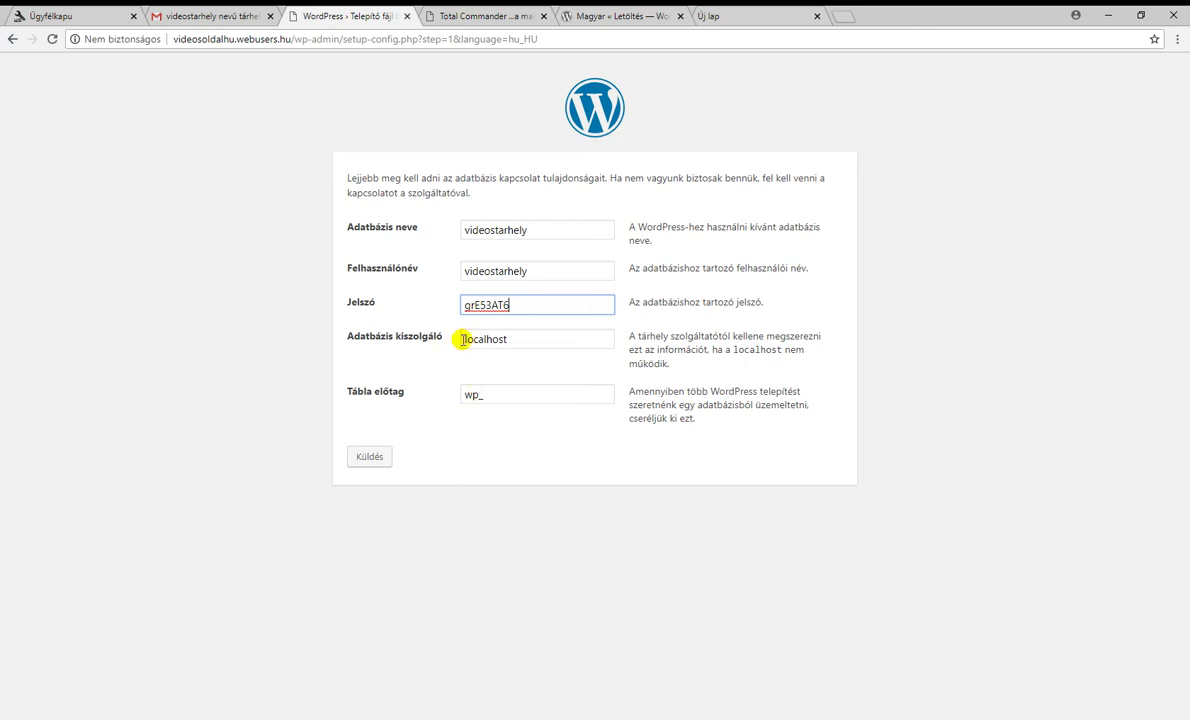
drag(463, 340, 523, 343)
click(460, 460)
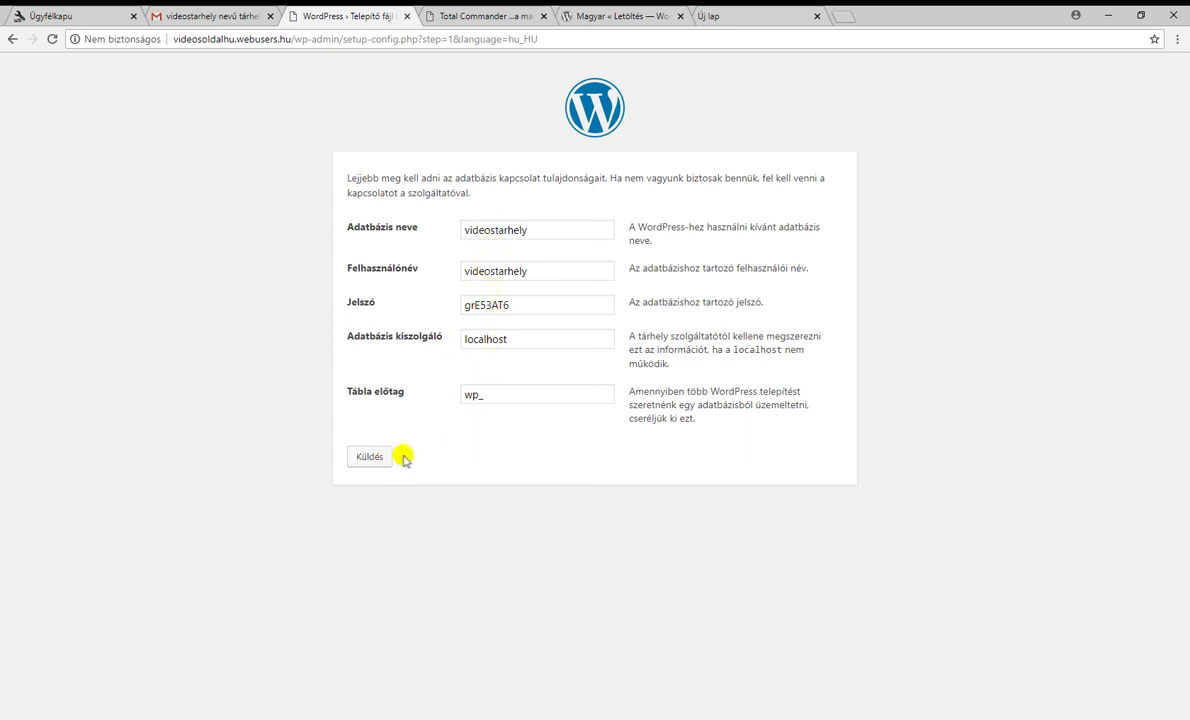
Submit the database connection details and run the installer from the Minden rendben! page
click(372, 457)
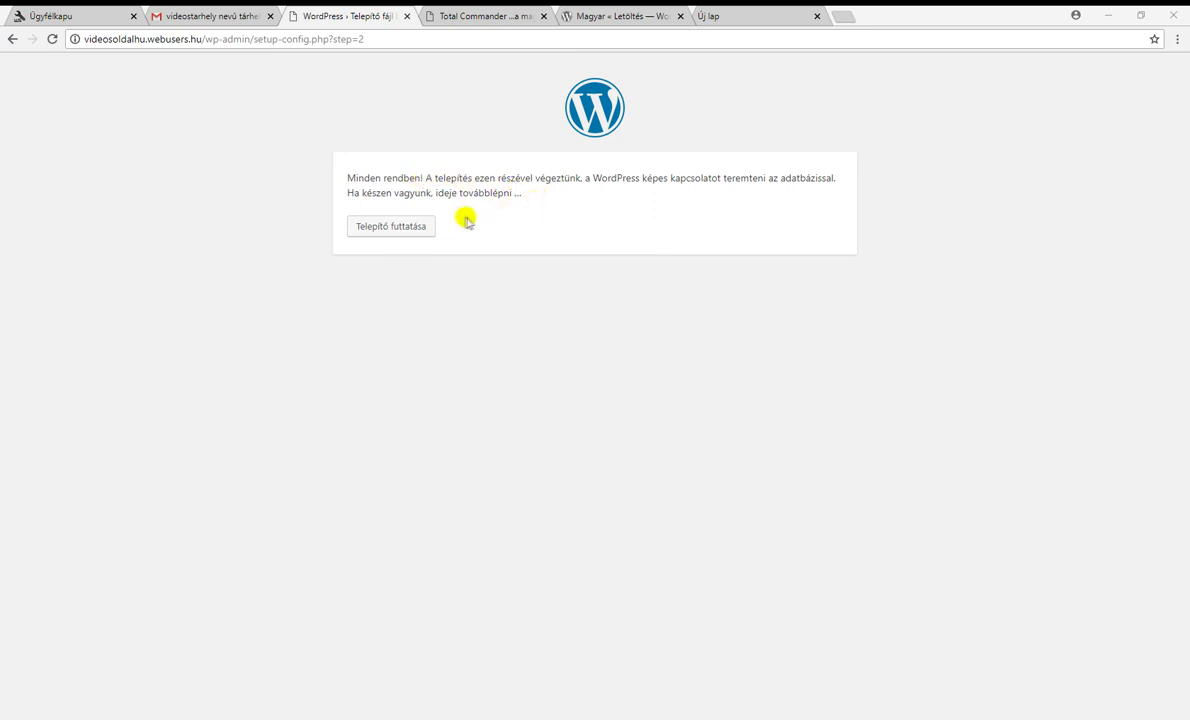
click(408, 230)
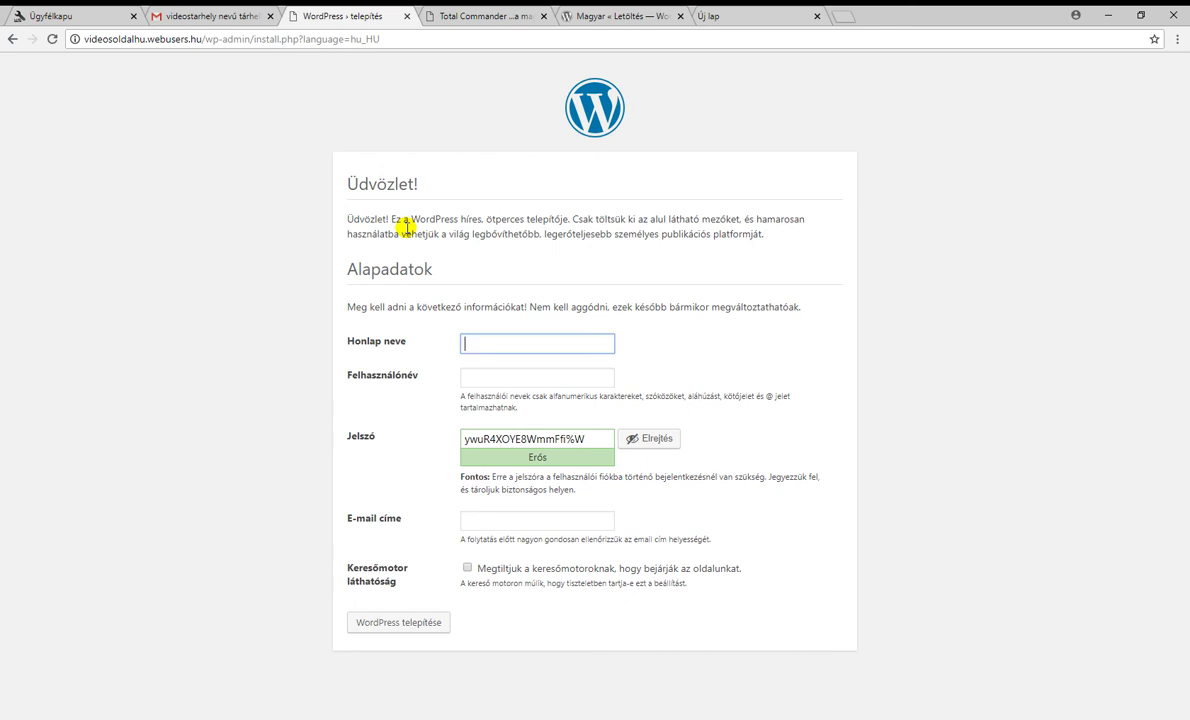
Enter the site title Bemutató oldal, copy the suggested strong password, and fill in the admin e-mail
text(Bemutató oldal)
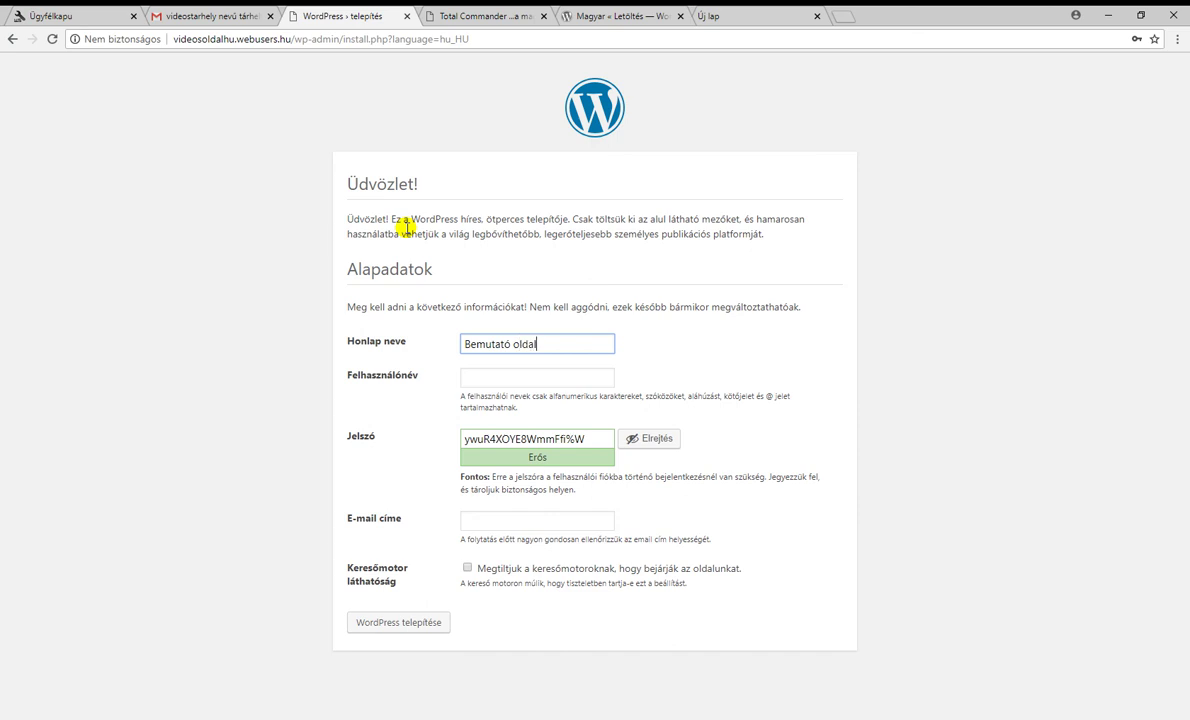
key(Tab)
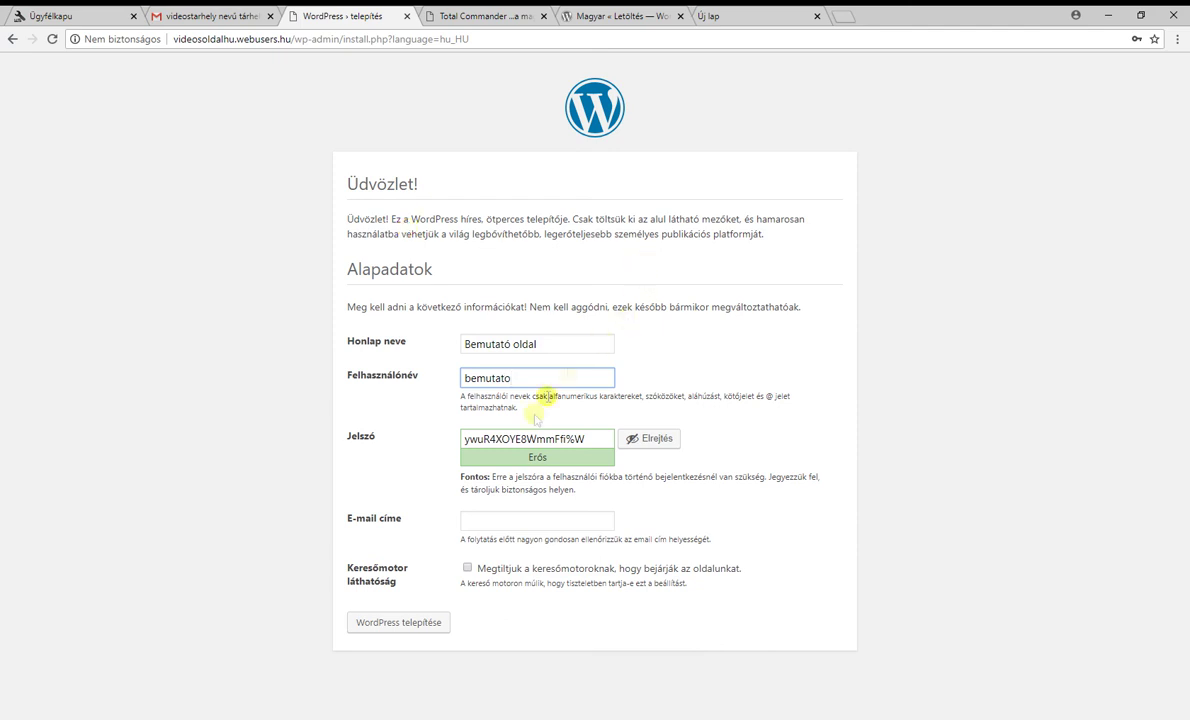
drag(464, 437, 591, 441)
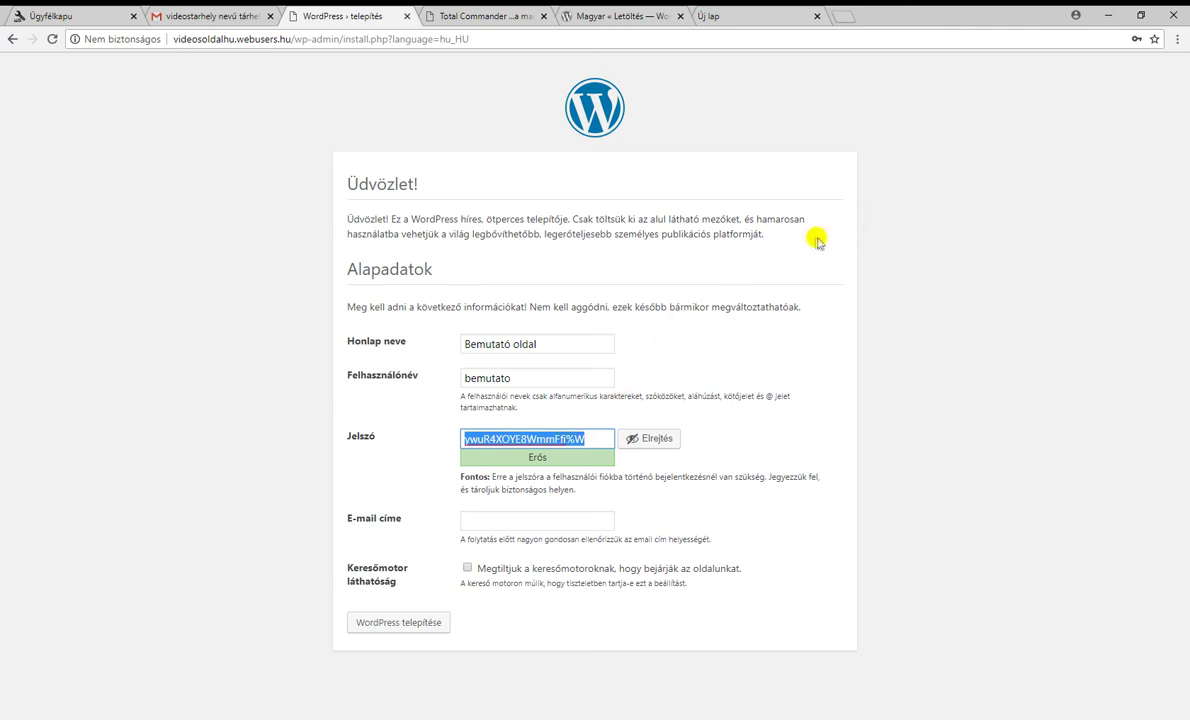
click(485, 517)
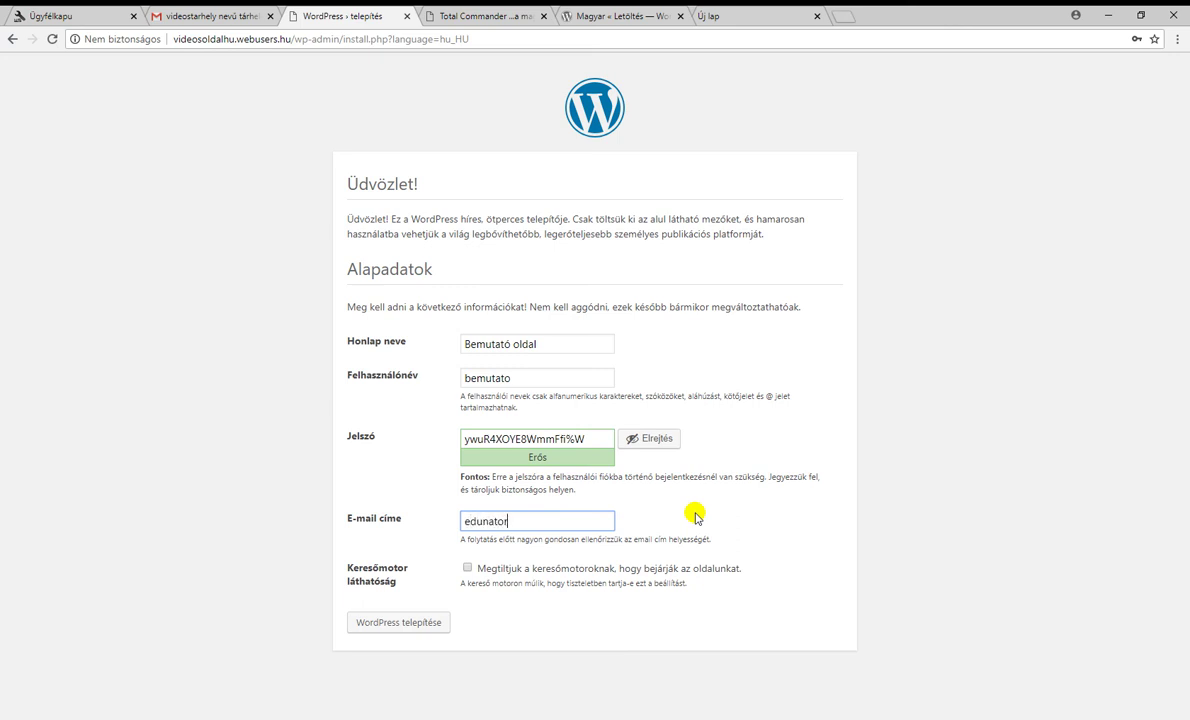
Check the admin username and install WordPress with the entered details
double_click(462, 377)
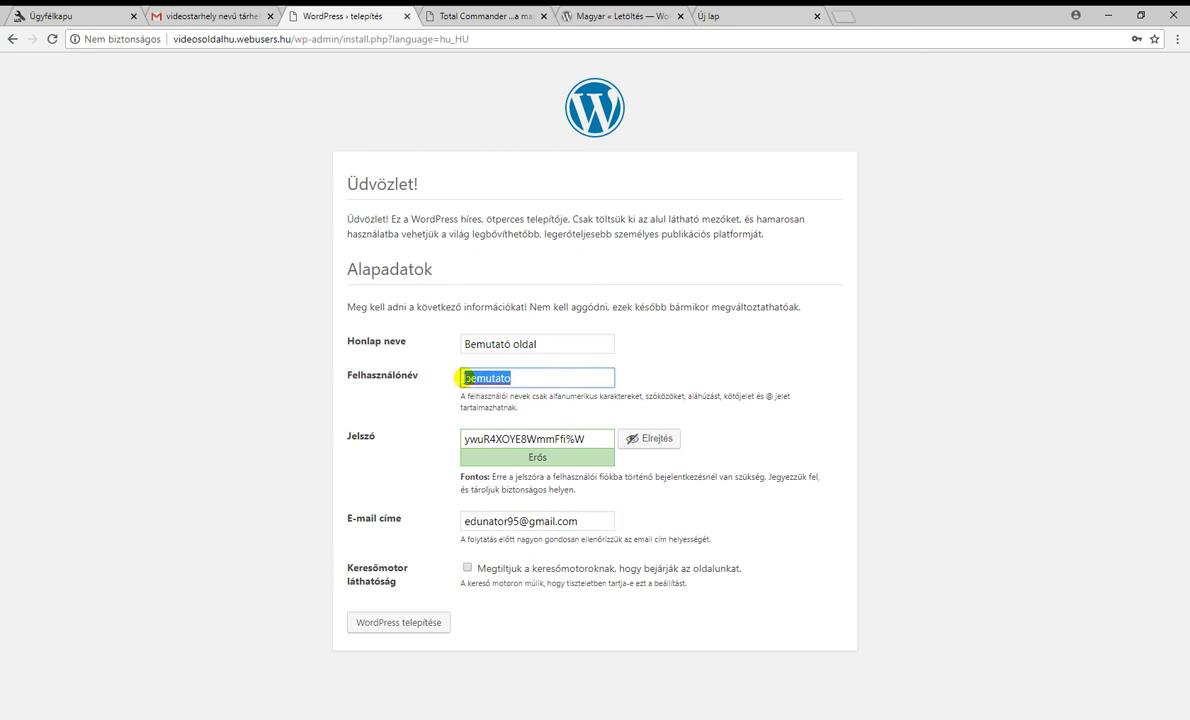
drag(465, 377, 524, 377)
click(516, 377)
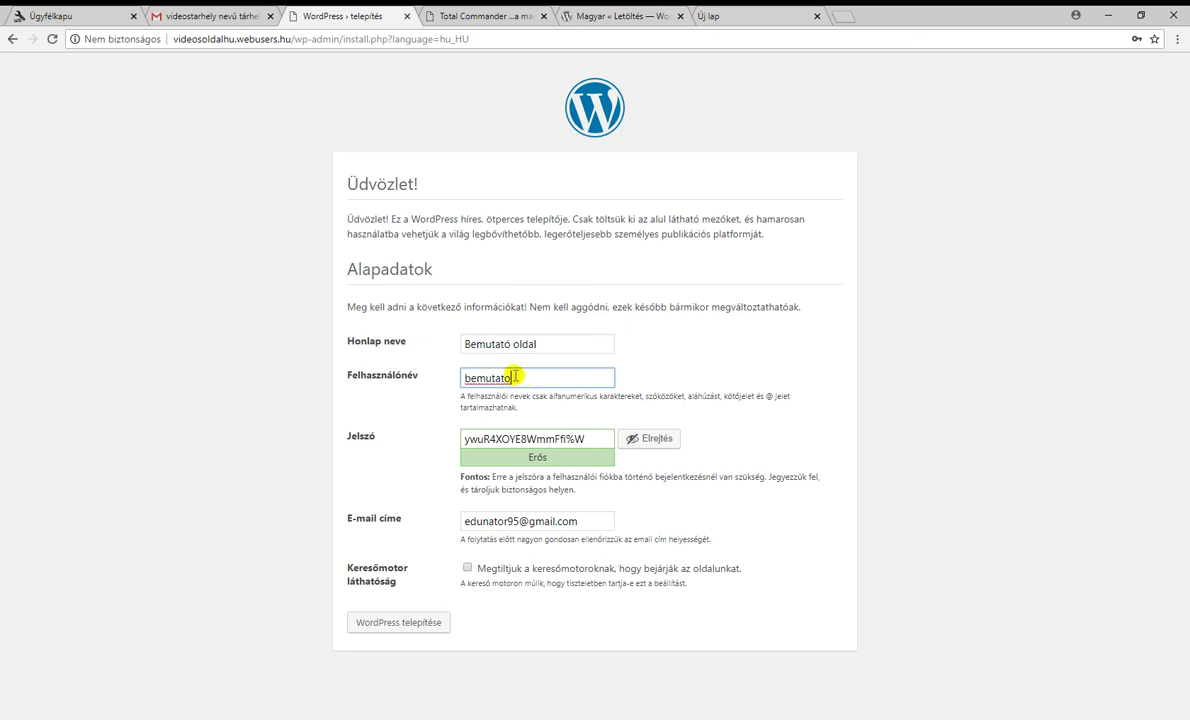
drag(465, 379, 520, 377)
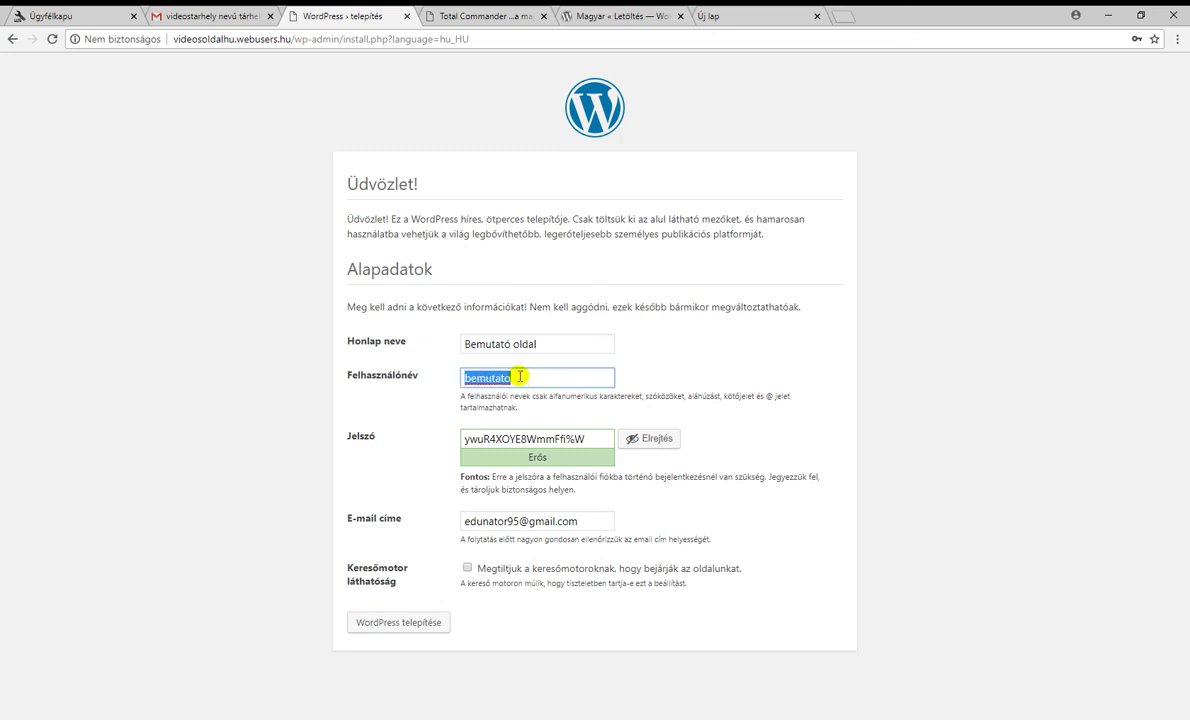
click(523, 376)
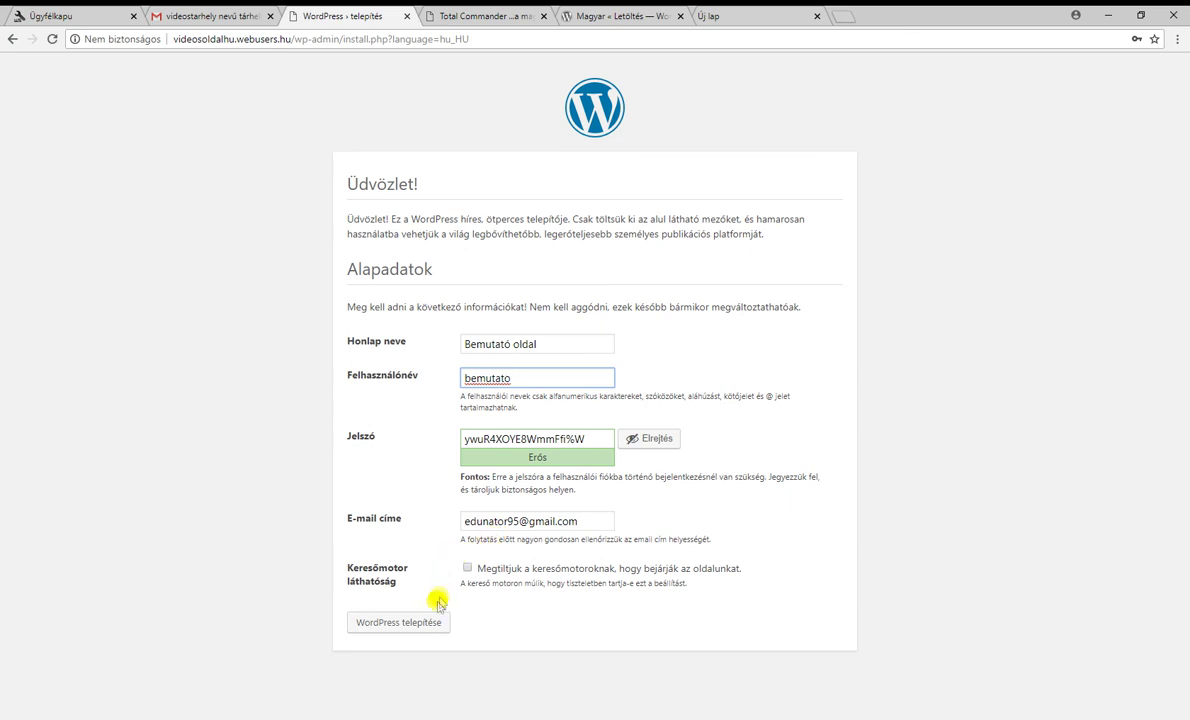
click(416, 623)
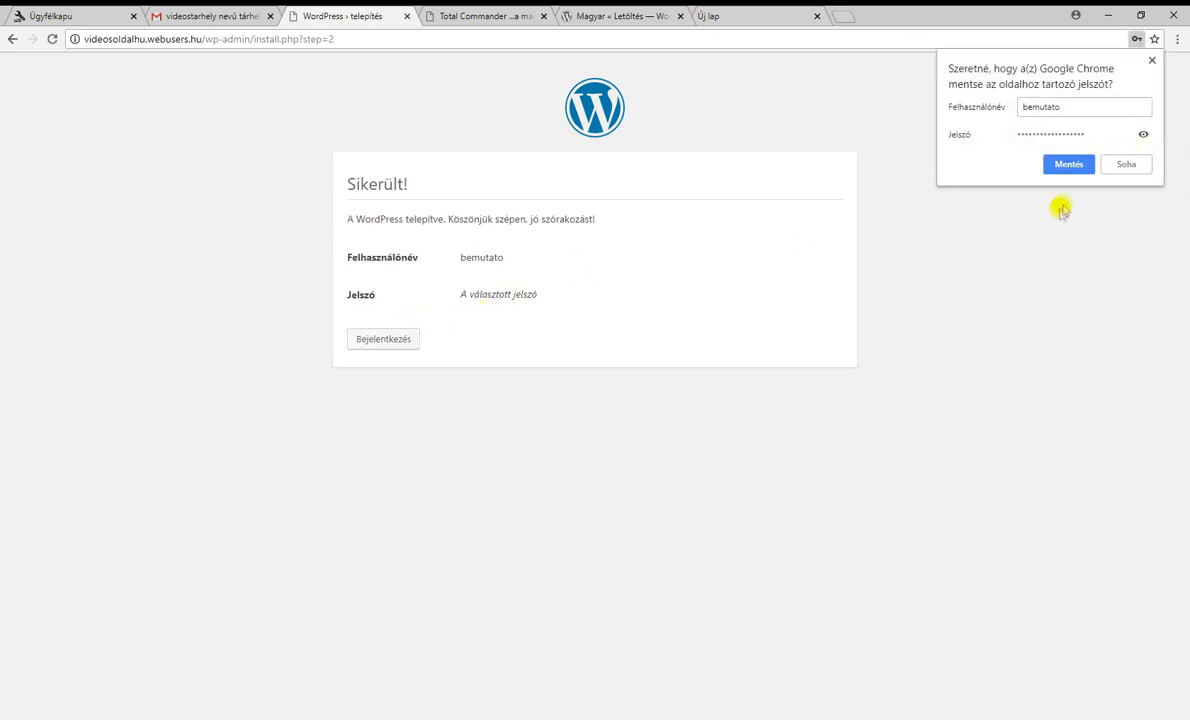
Save the admin password in Chrome and log in with the autofilled admin credentials
click(1072, 164)
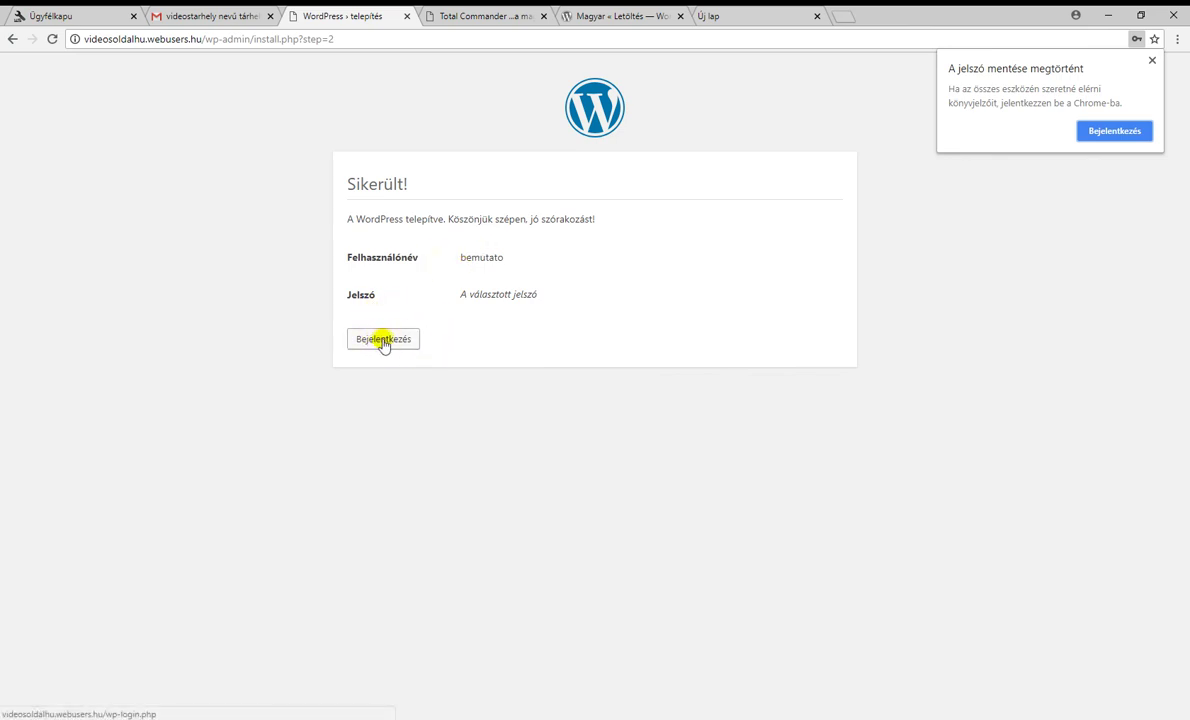
click(381, 341)
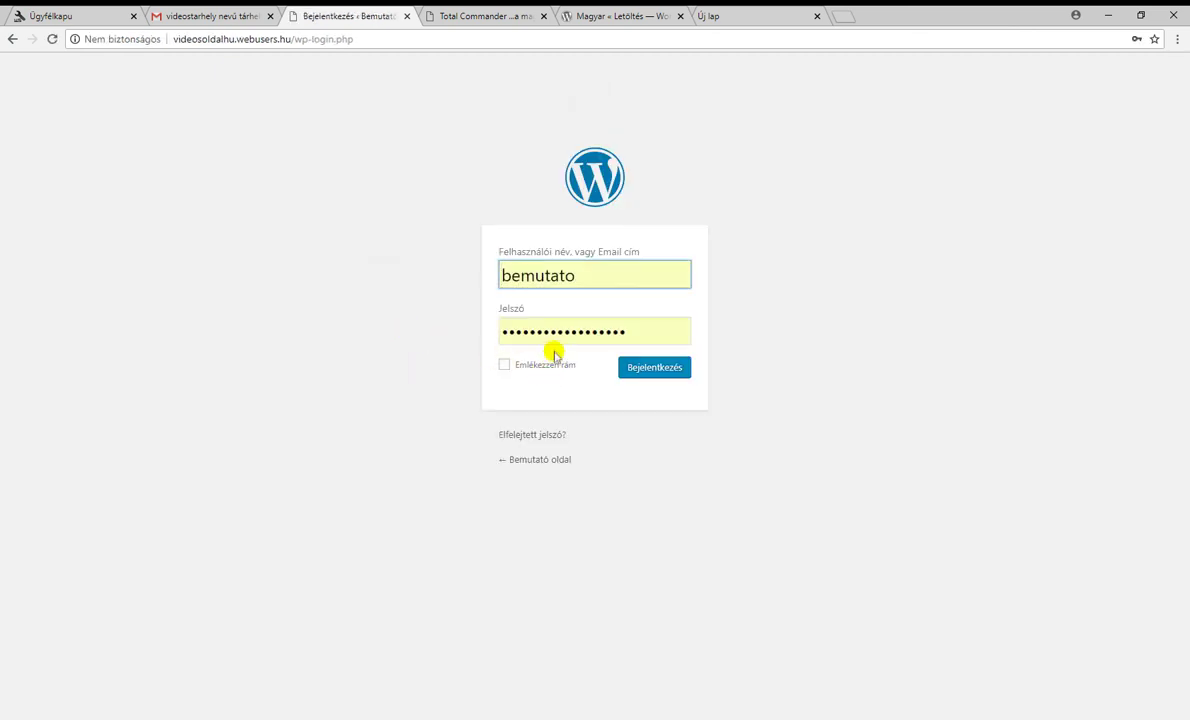
drag(604, 274, 494, 268)
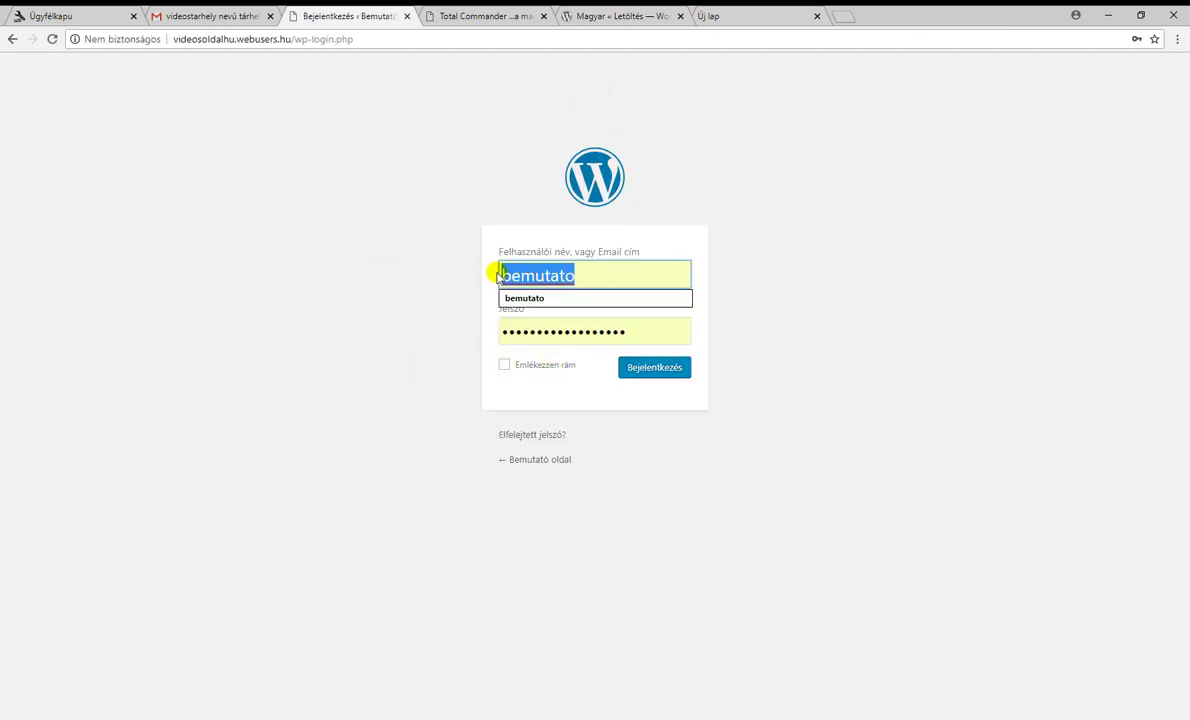
click(1160, 112)
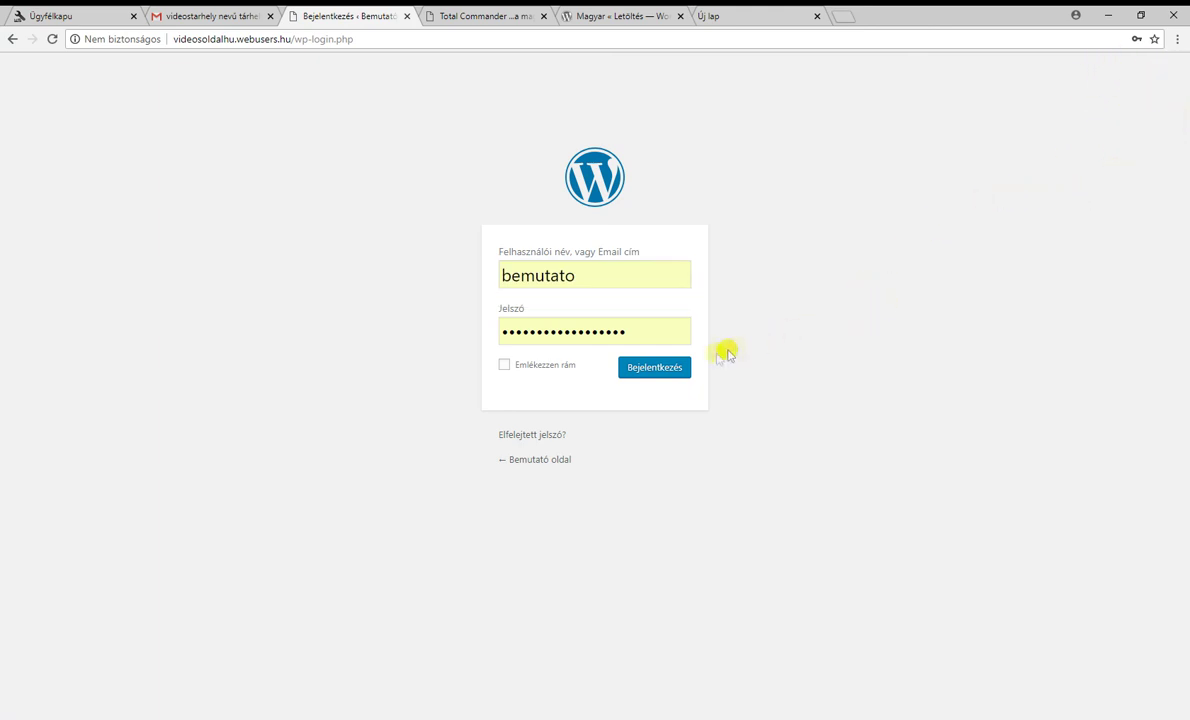
click(654, 369)
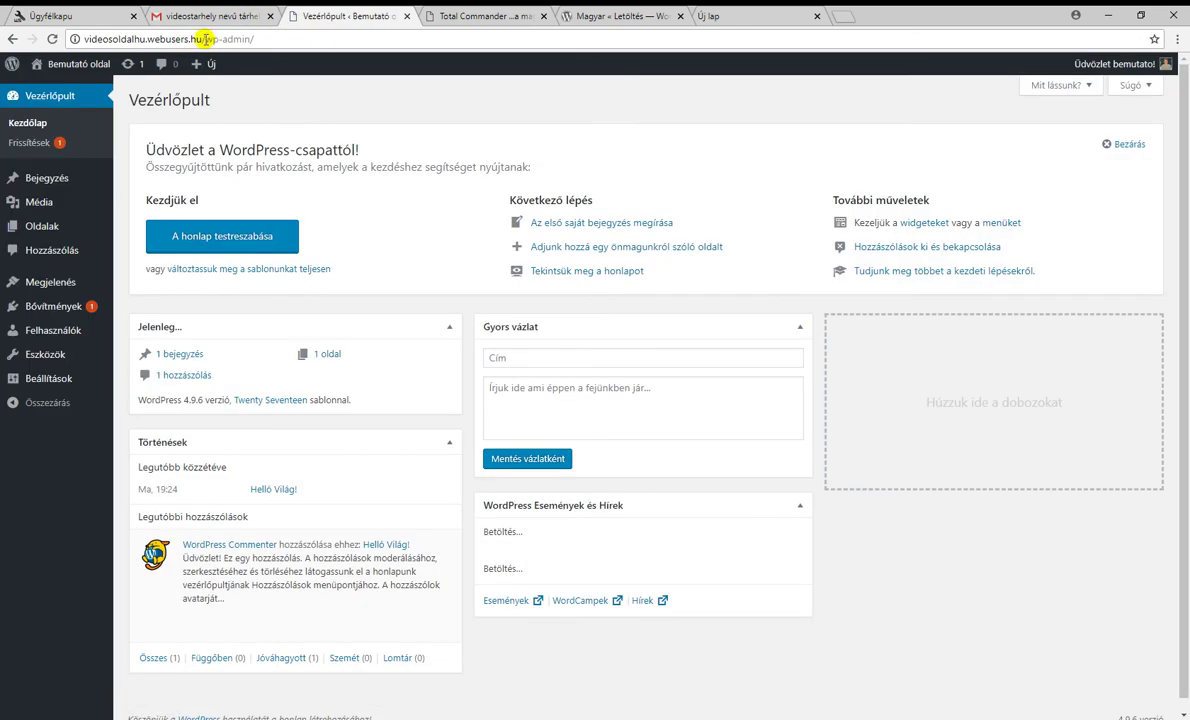
Open the Bemutató oldal front page from the admin bar
drag(85, 39, 268, 38)
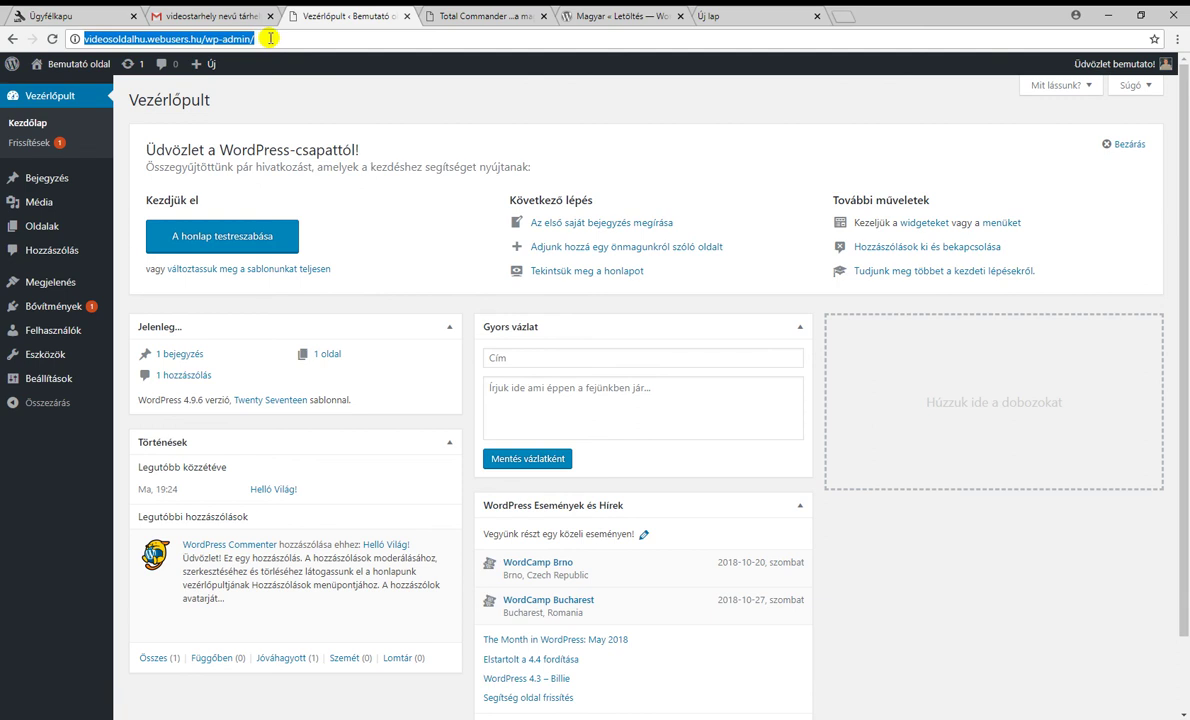
click(75, 488)
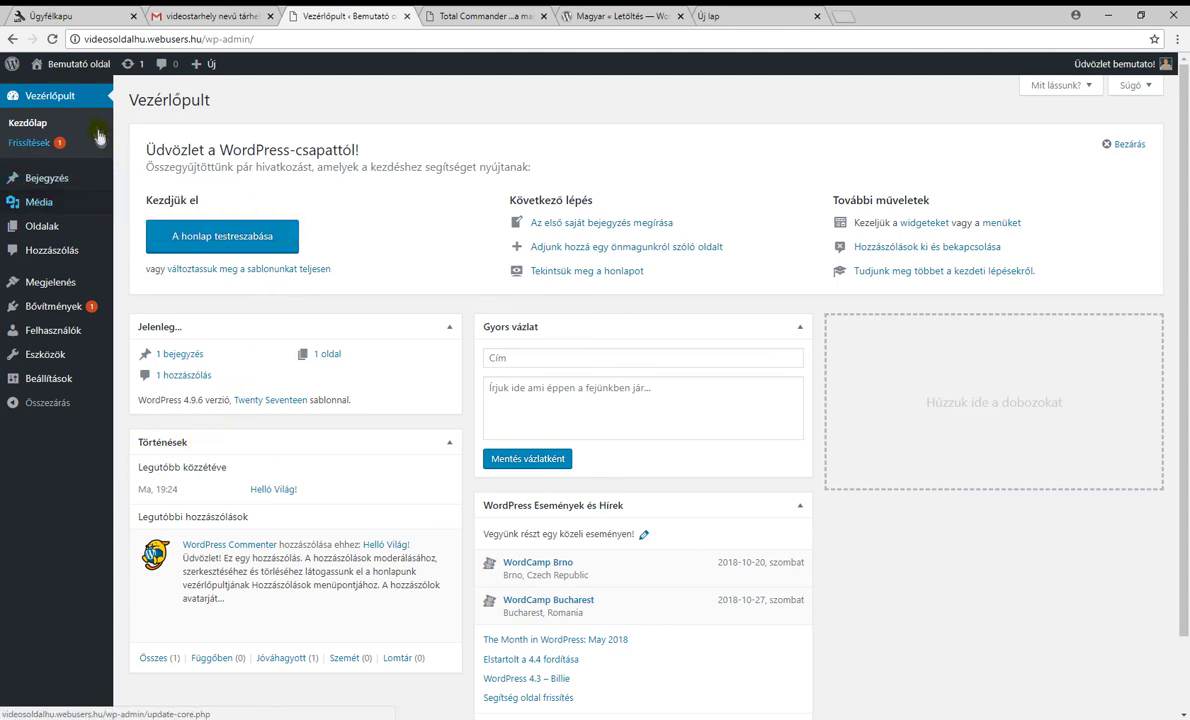
click(80, 89)
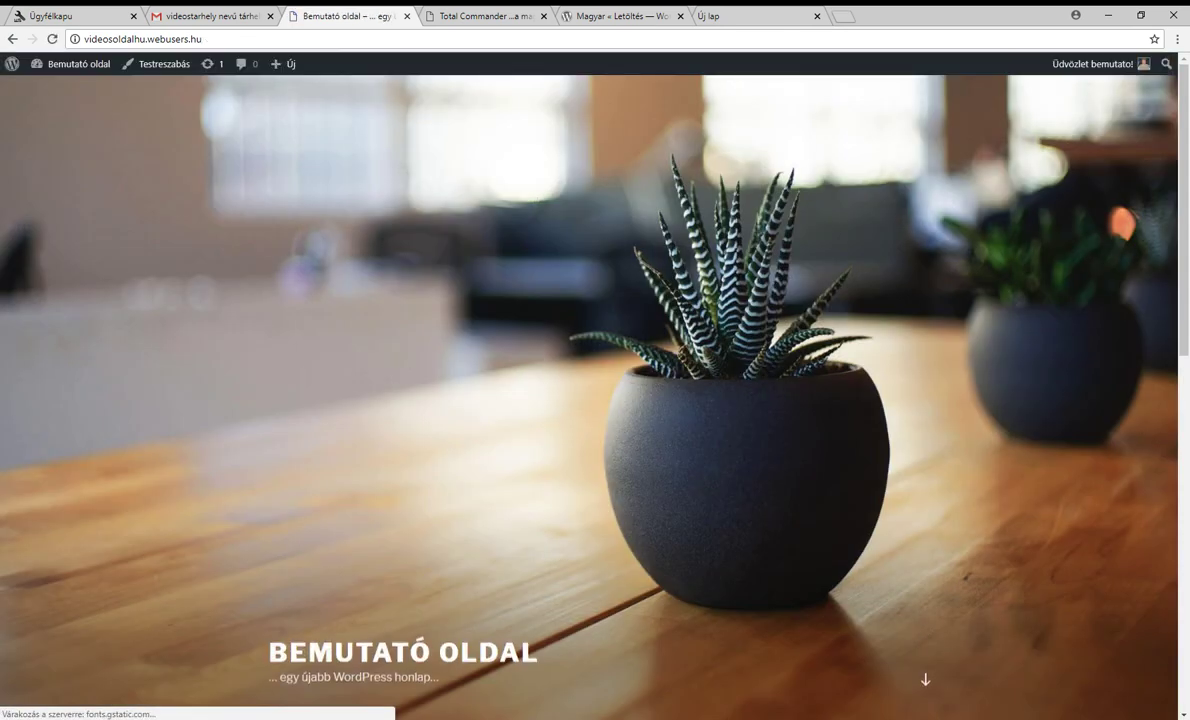